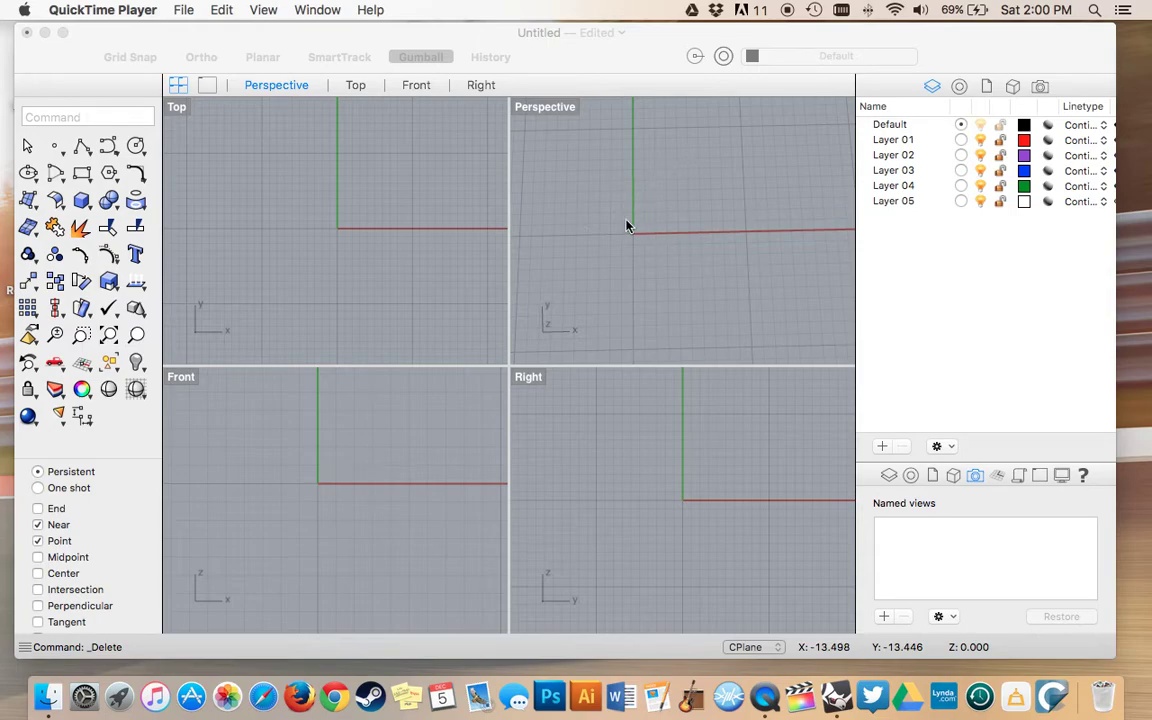
click(631, 266)
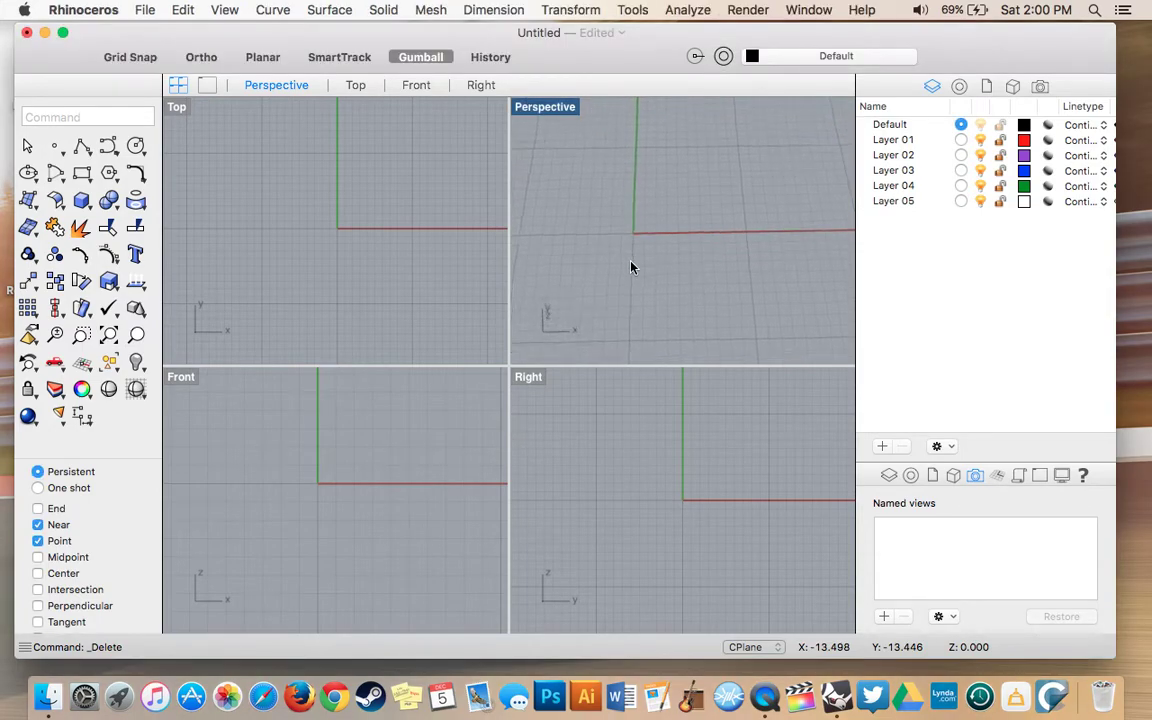
scroll(631, 267, left, 5)
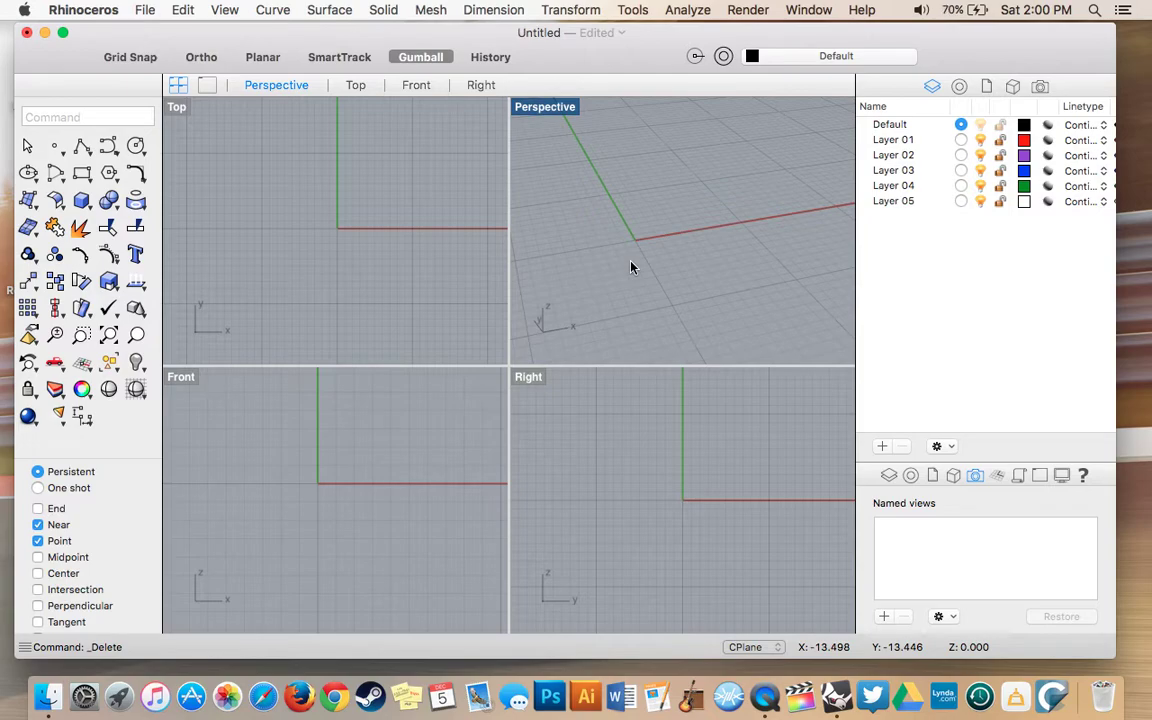
scroll(609, 244, left, 5)
scroll(609, 244, left, 1)
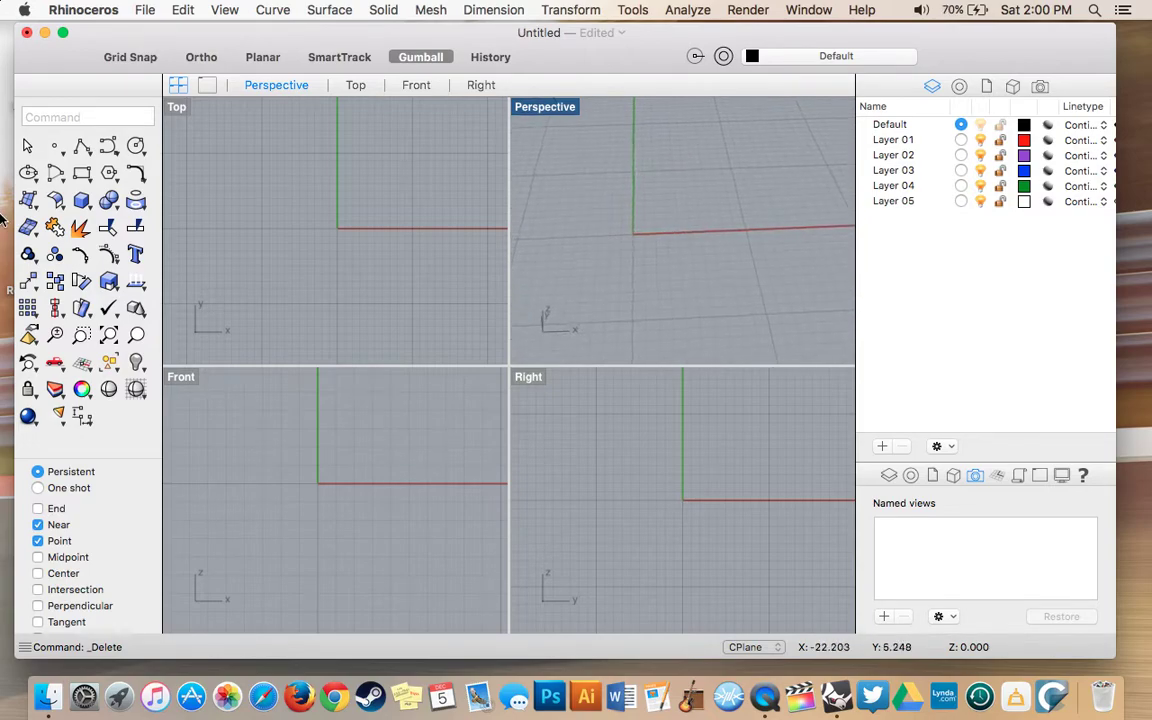
Step: Maximize the Top viewport and start a polyline beside the origin with a vertical segment about 8 units long
click(176, 110)
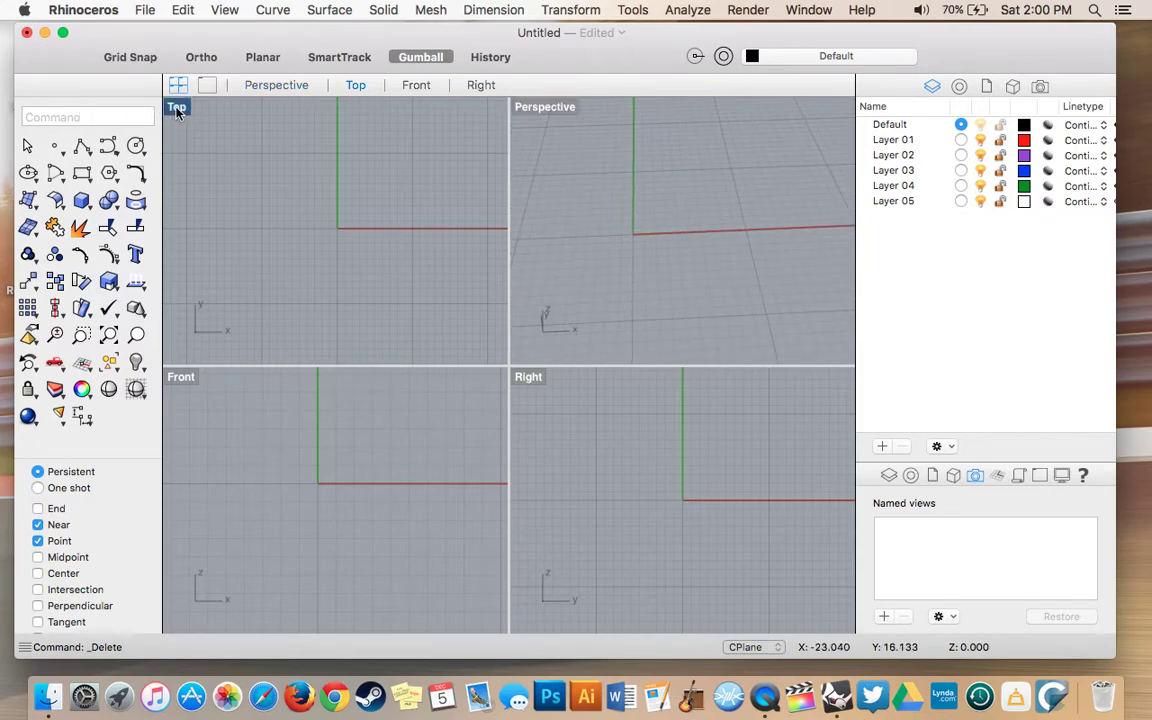
double_click(176, 110)
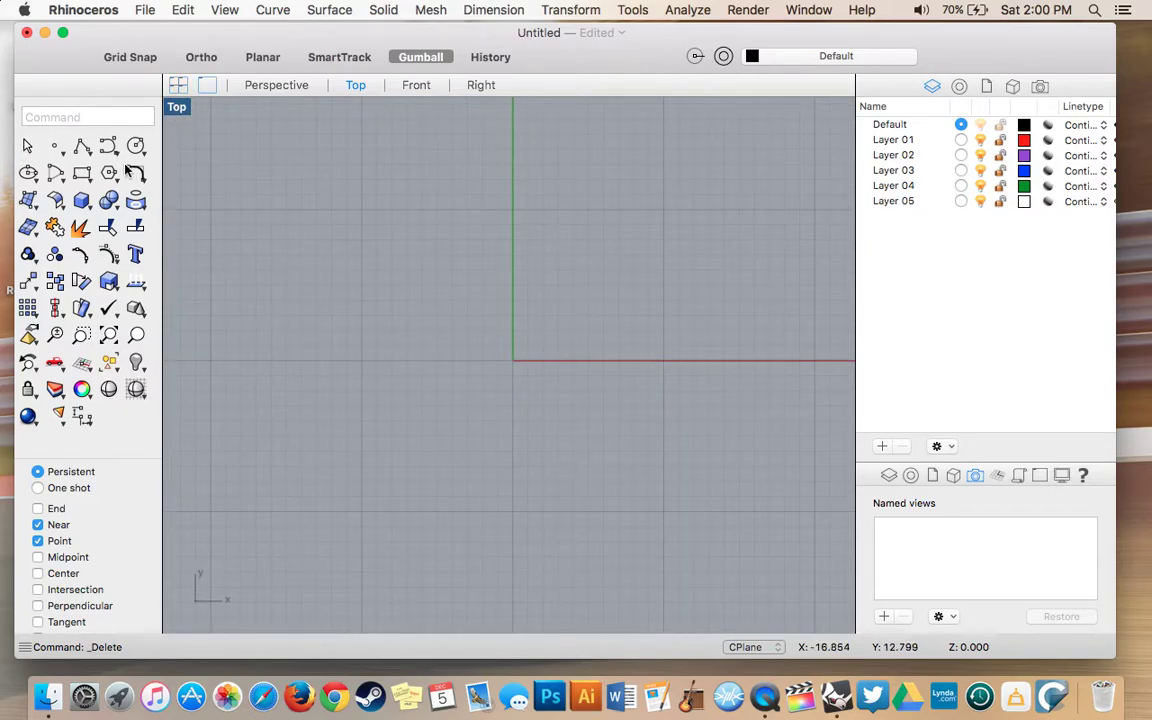
click(52, 150)
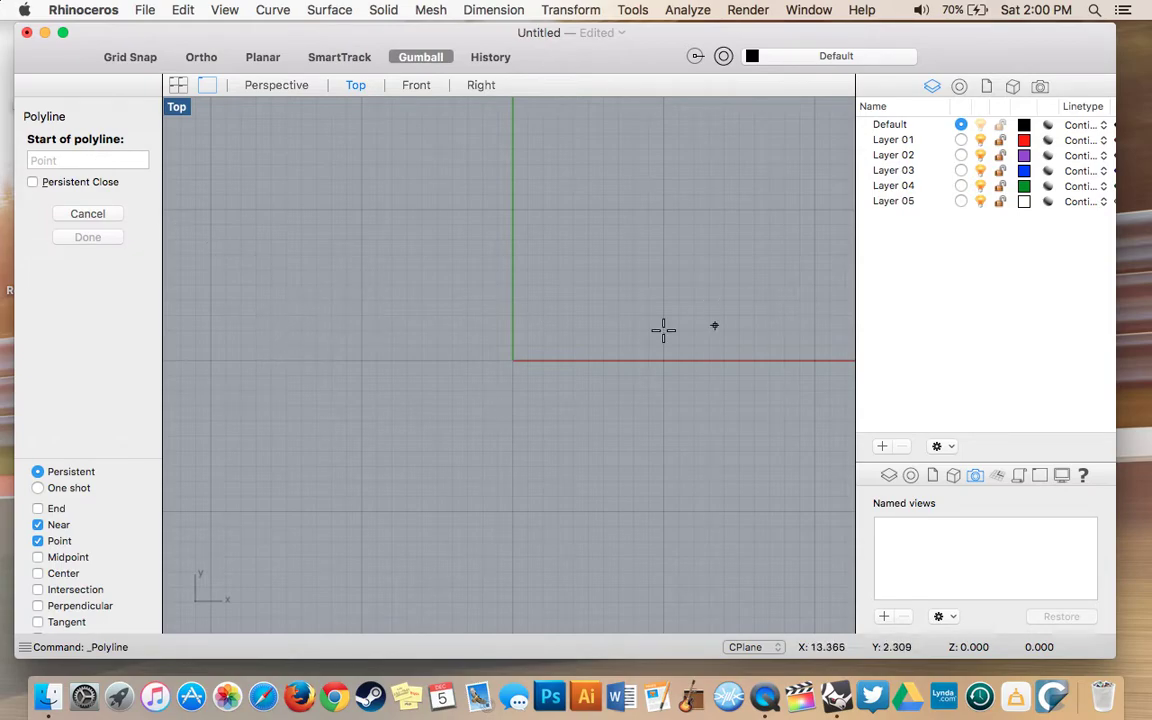
click(545, 332)
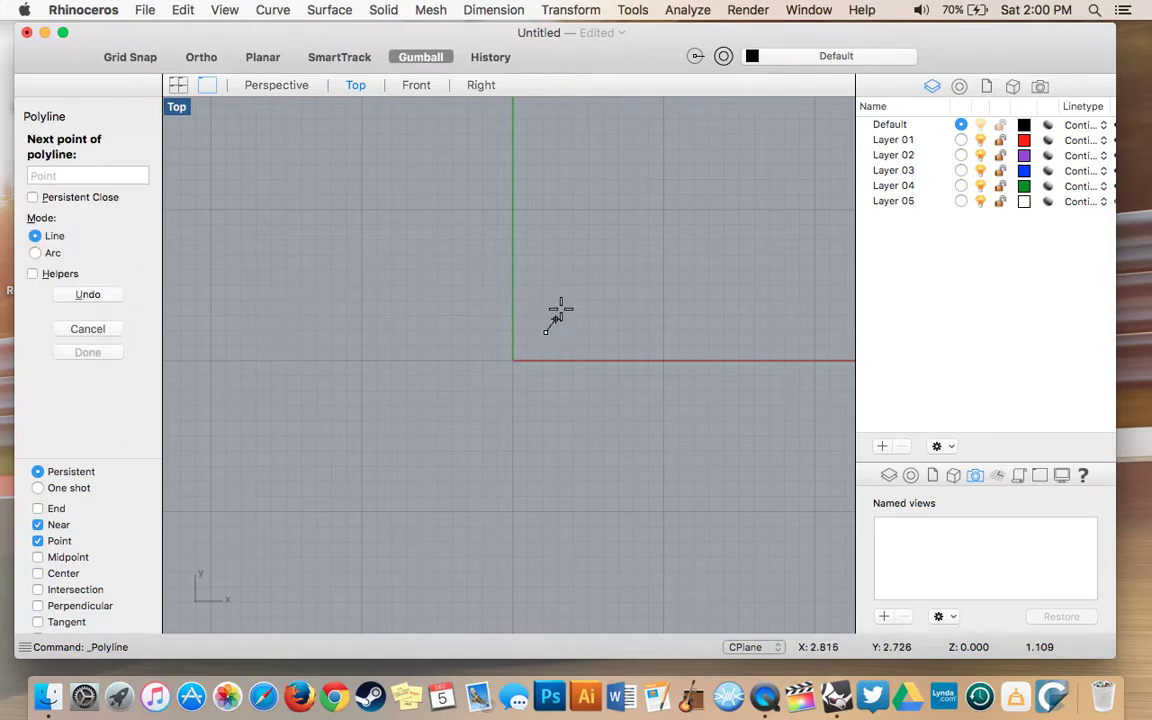
key(F8)
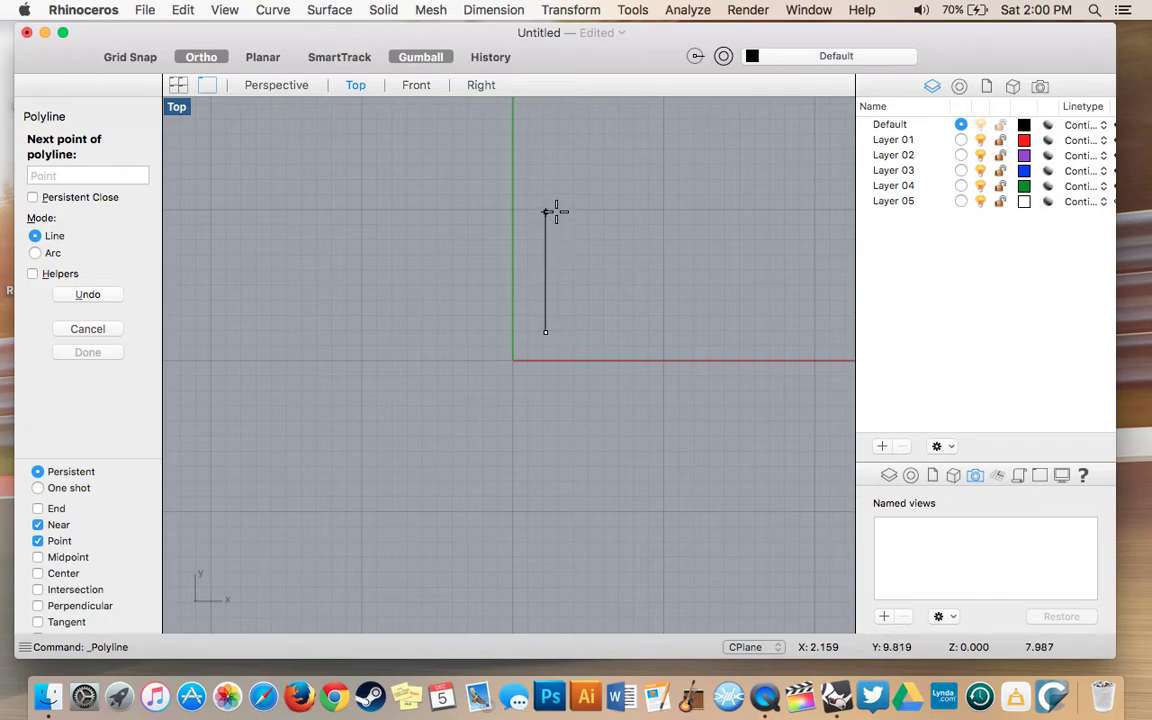
click(556, 213)
key(F8)
Step: Complete the polyline as a closed rectangle about 6 units wide, keeping its top and second vertical side straight with Ortho
scroll(675, 198, down, 1)
scroll(669, 195, down, 2)
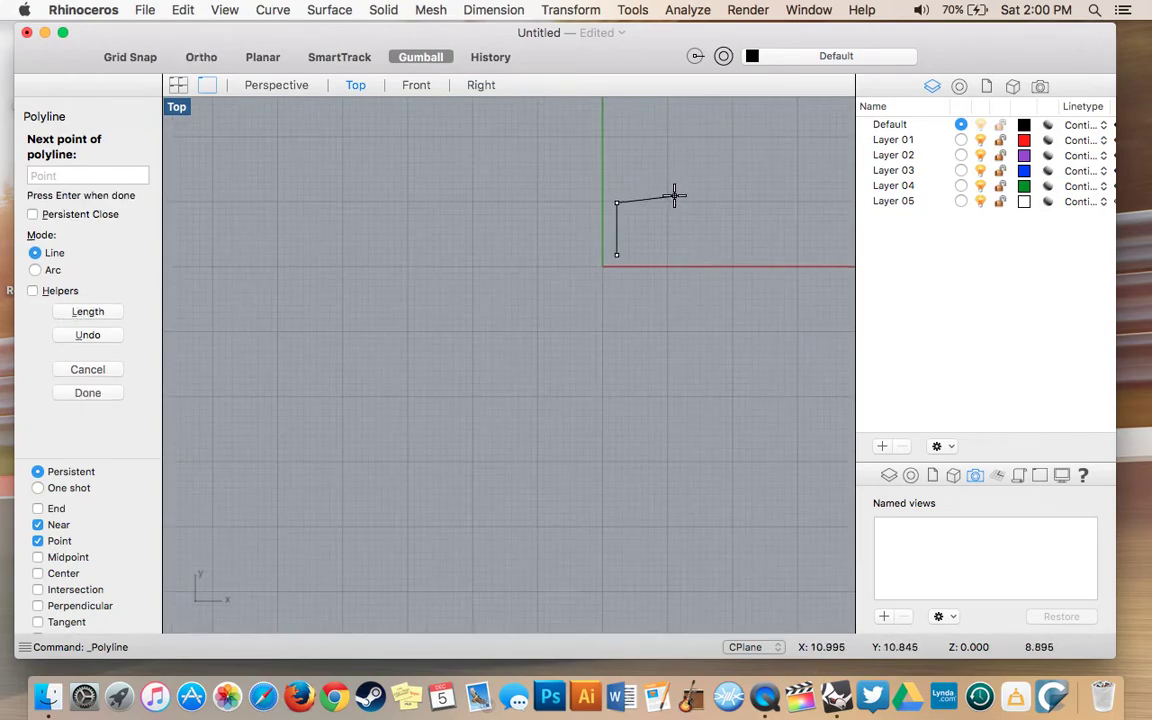
scroll(674, 205, up, 5)
scroll(663, 211, down, 4)
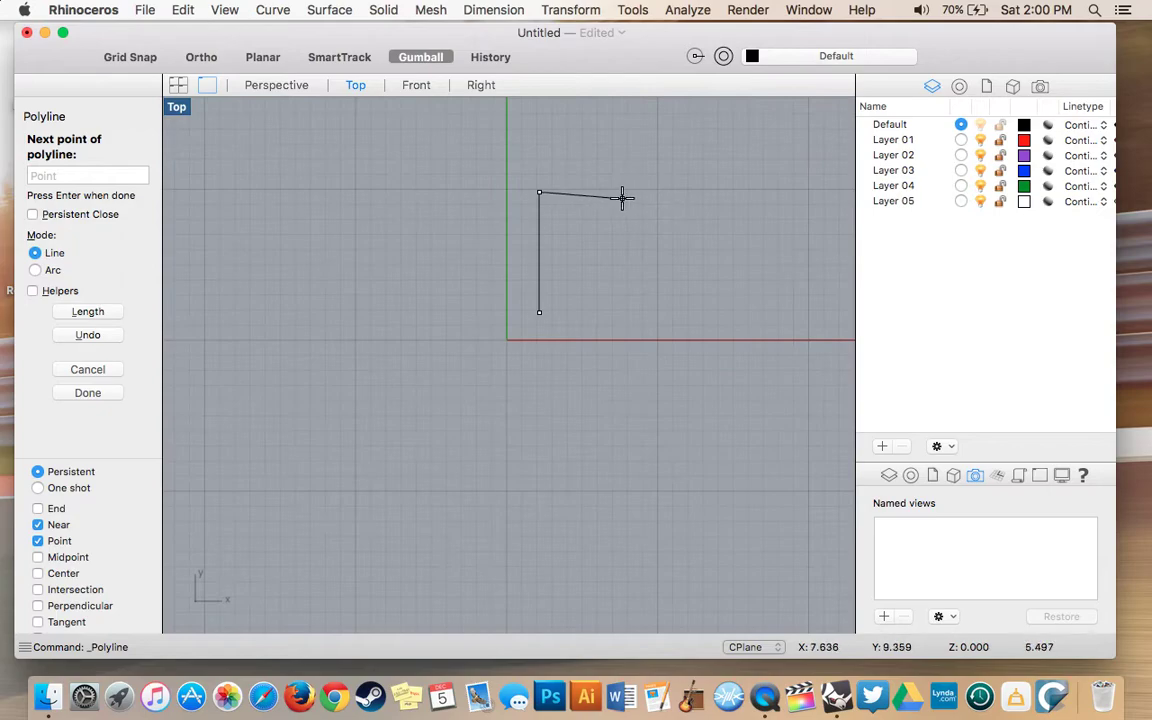
key(F8)
click(629, 194)
key(F8)
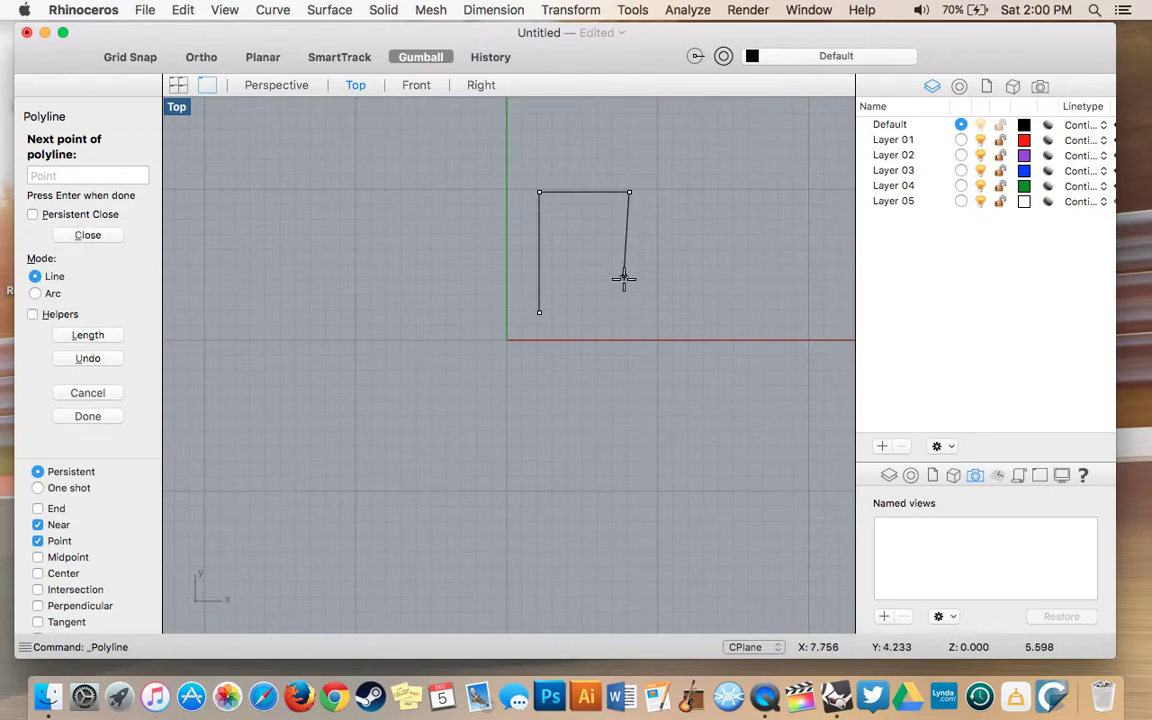
key(F8)
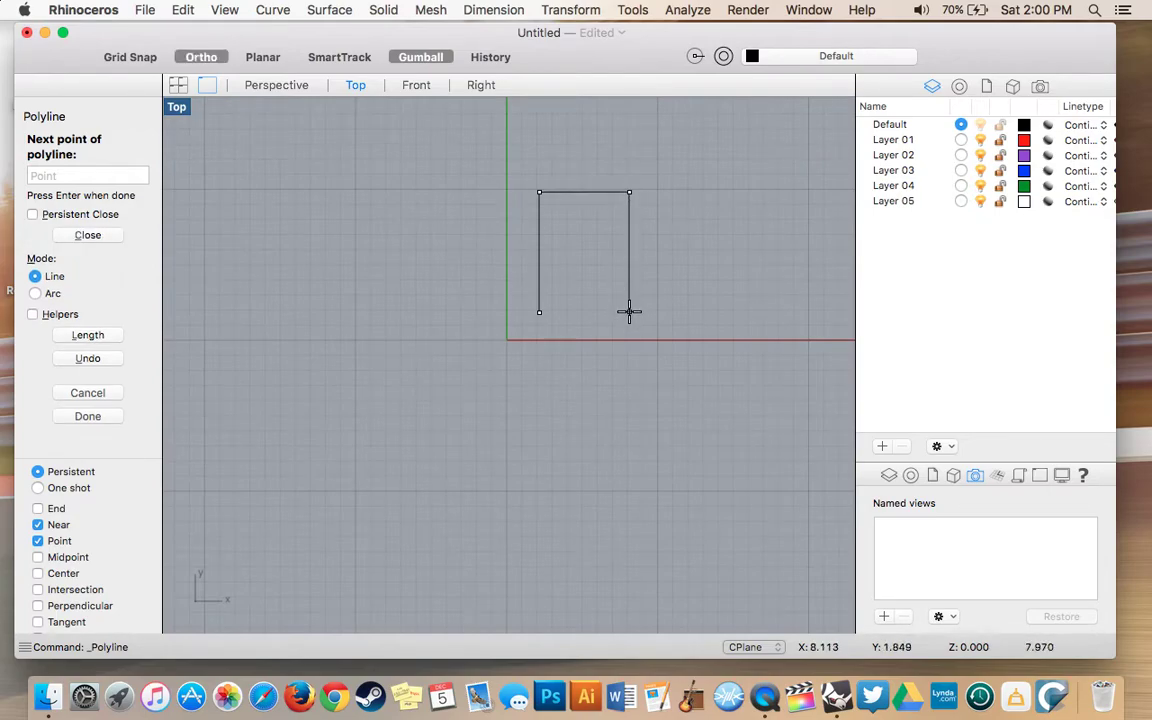
click(629, 313)
key(F8)
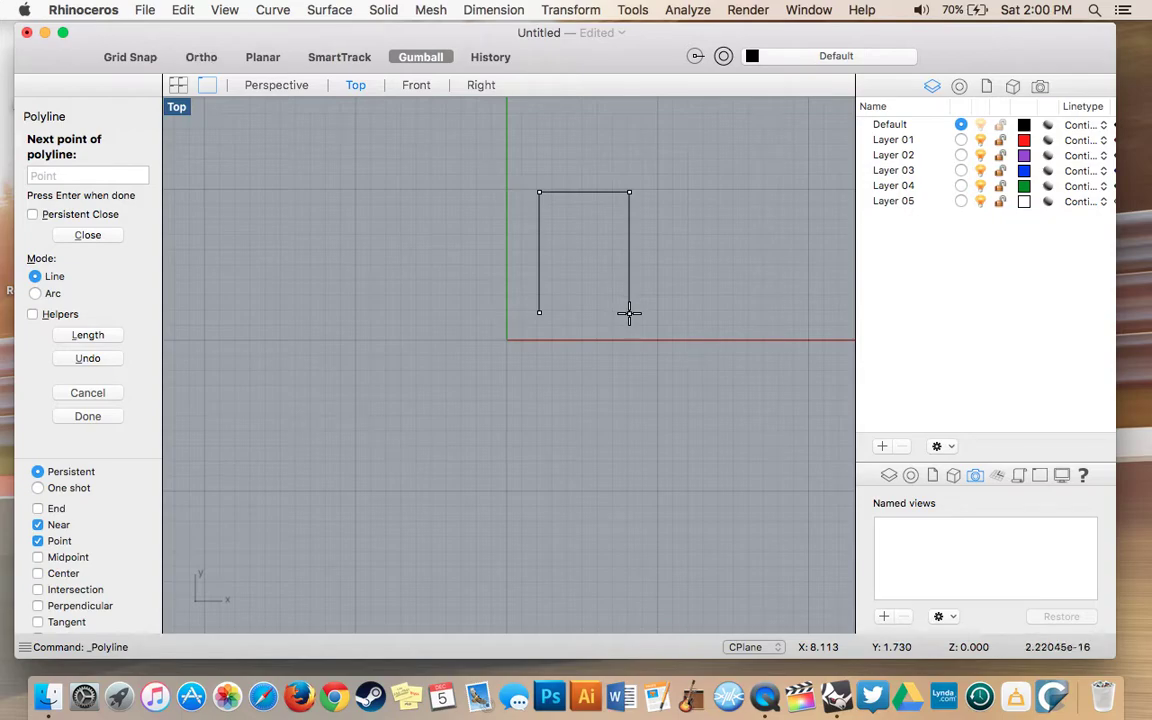
click(539, 314)
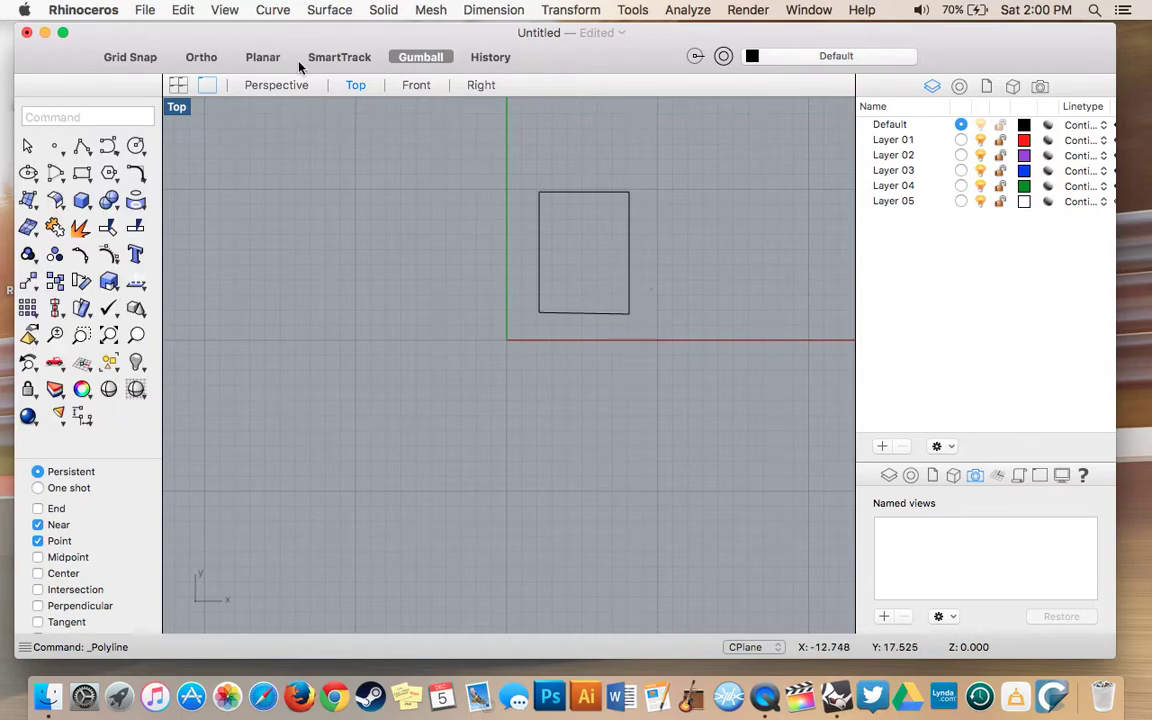
Step: Switch to the Perspective viewport and turn the rectangle's control points on and off again
click(277, 86)
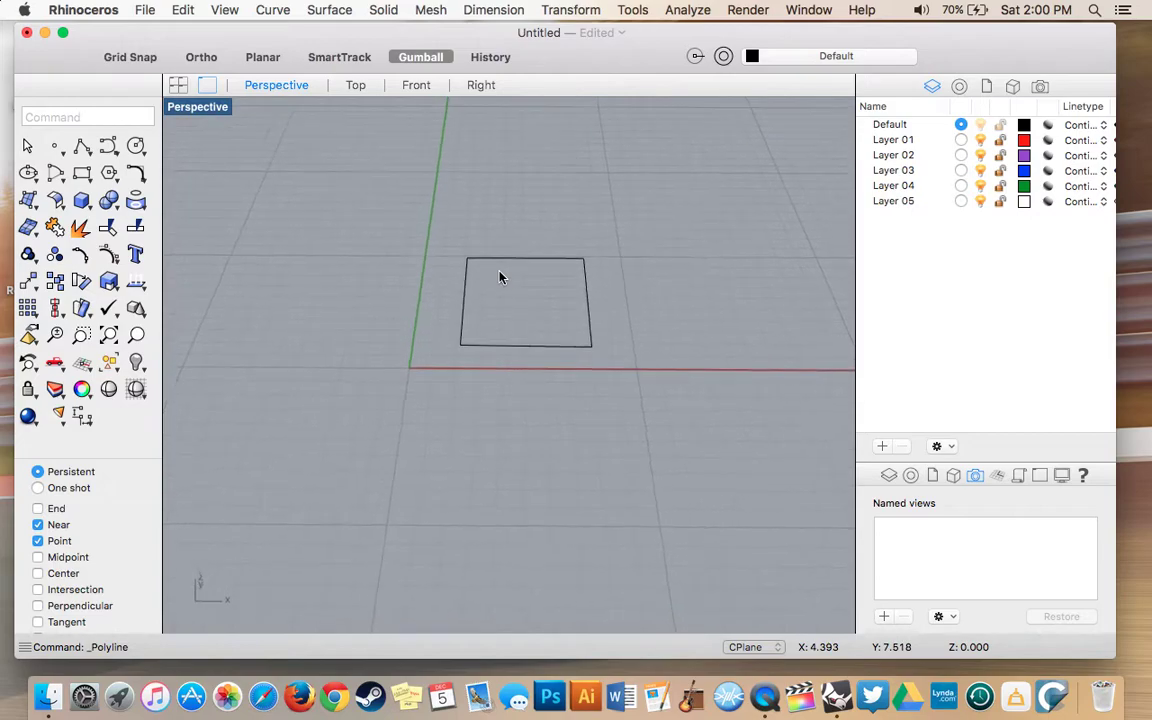
click(519, 345)
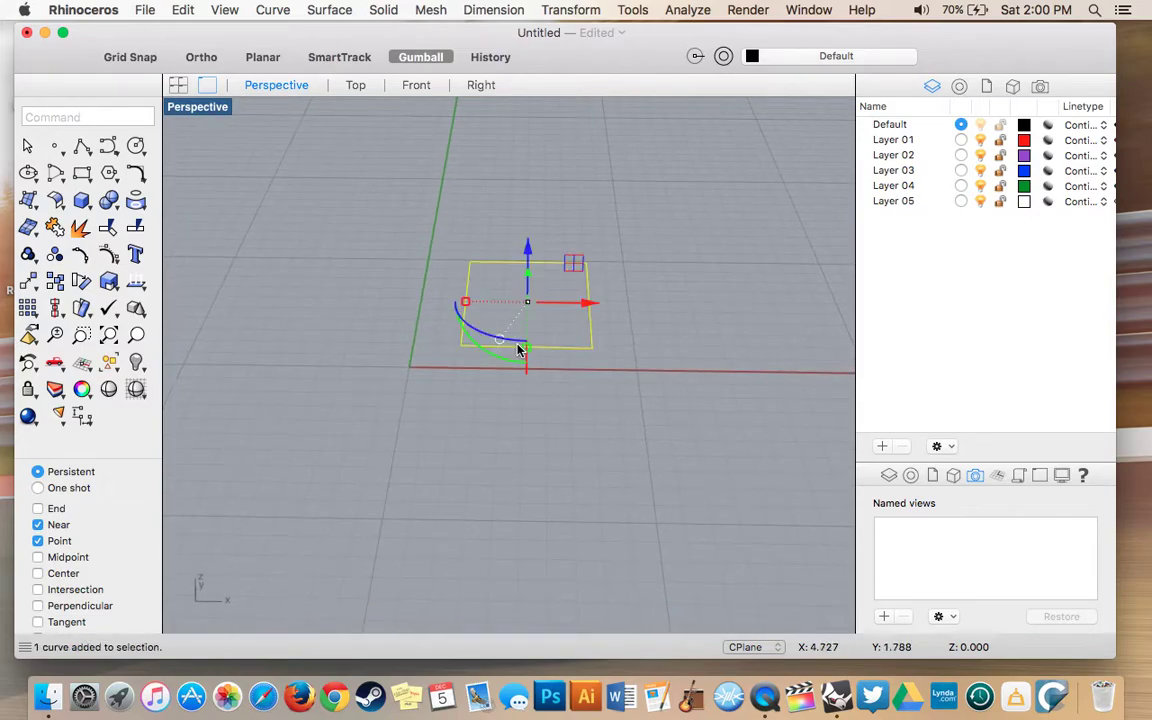
click(112, 257)
right_drag(527, 263, 521, 301)
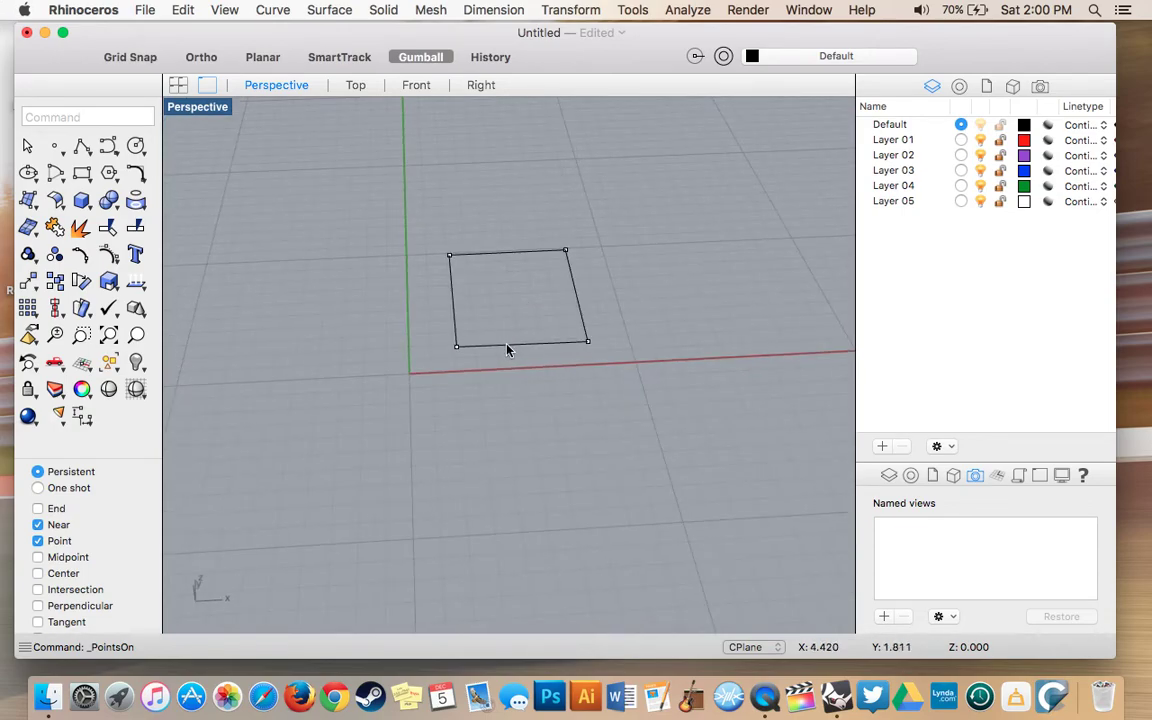
drag(108, 254, 122, 283)
Step: Copy and paste the rectangle in place and move the duplicate straight down along Z below the original
click(556, 343)
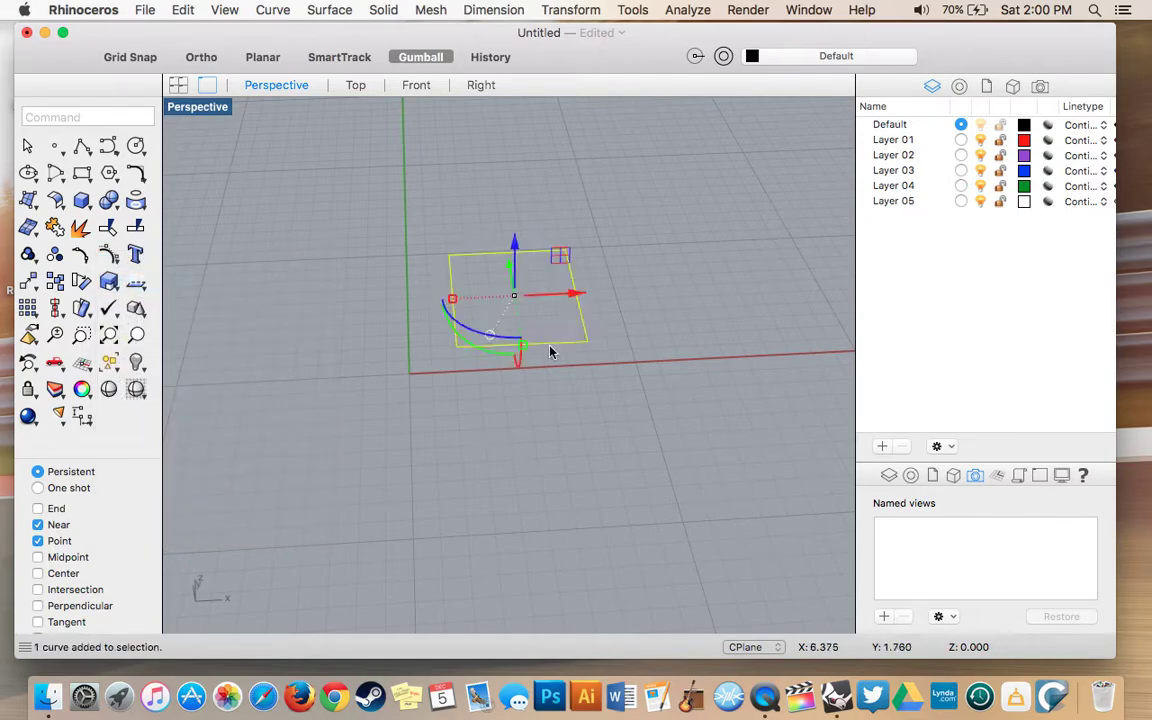
key(super+c)
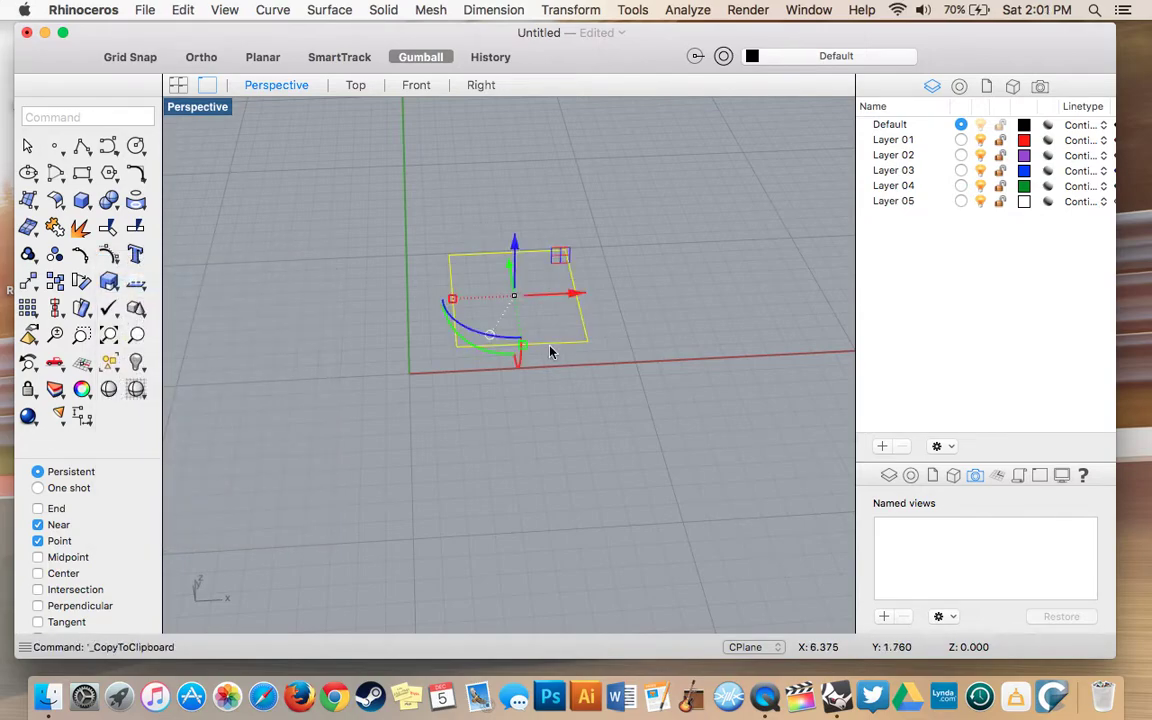
key(super+v)
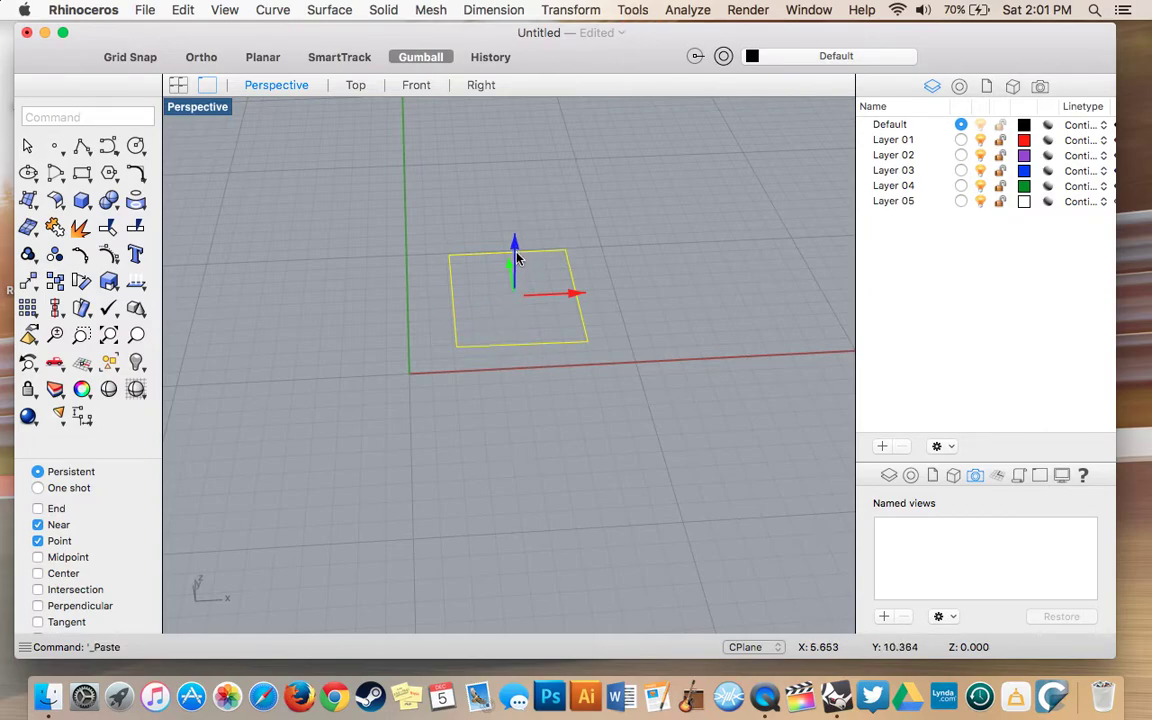
drag(517, 258, 520, 320)
right_drag(520, 320, 517, 345)
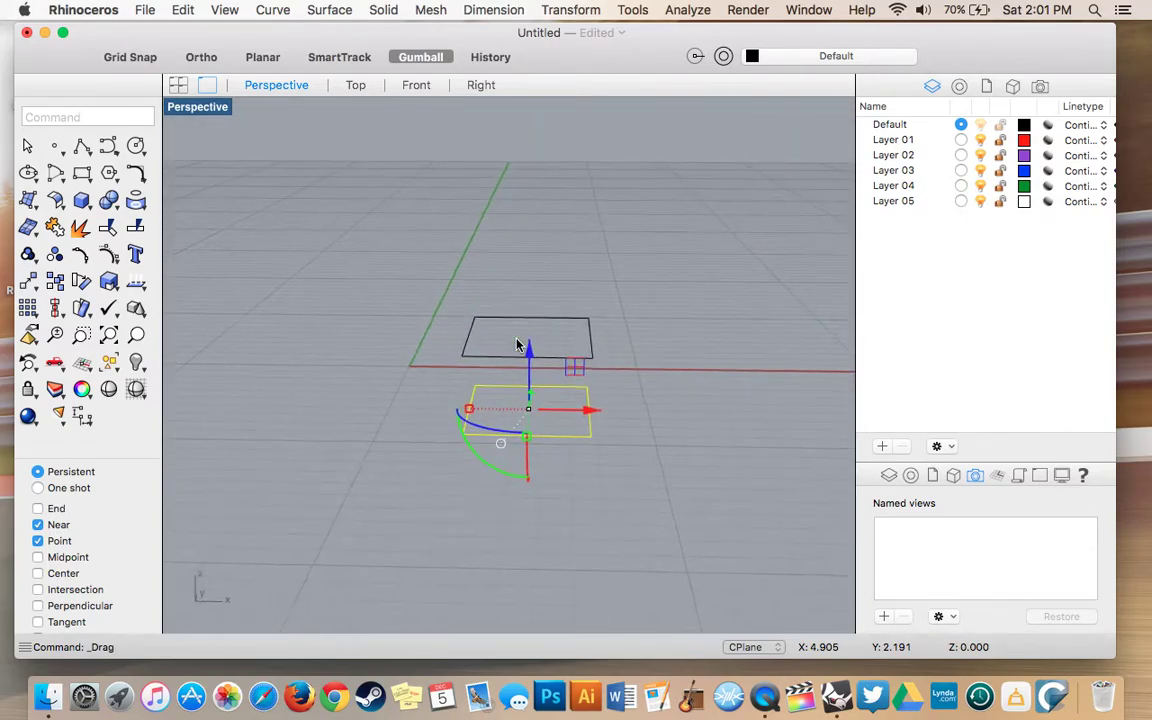
click(675, 319)
right_drag(365, 274, 365, 274)
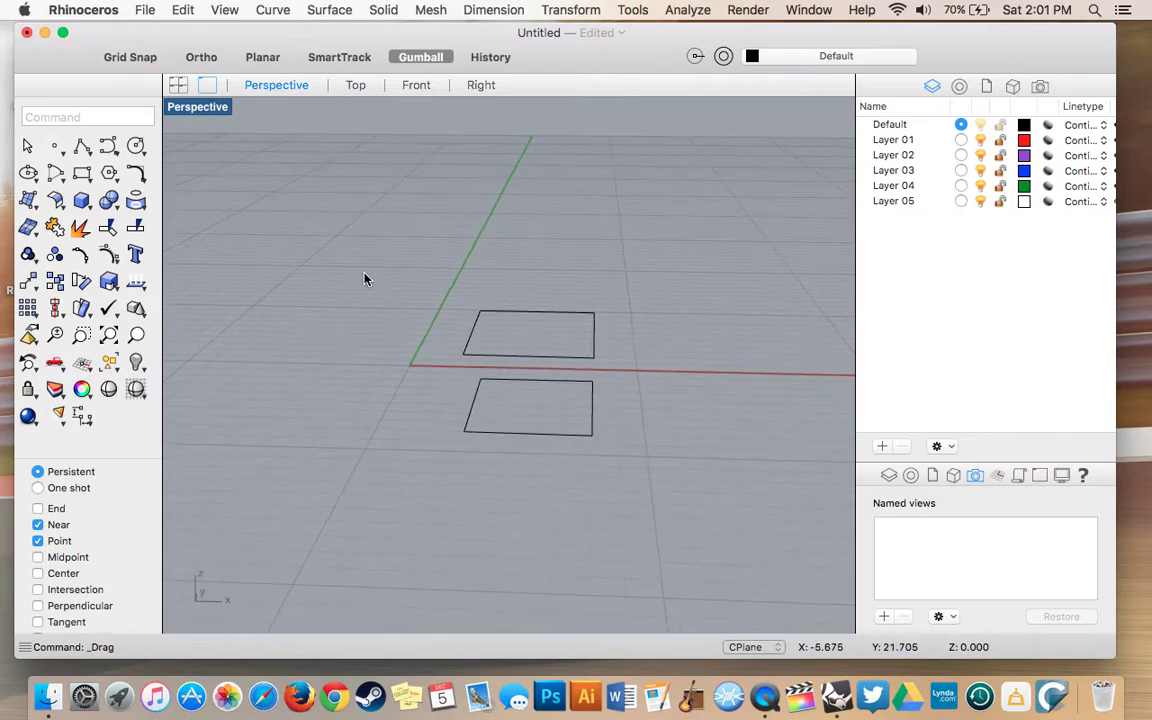
Step: Turn on the control points of both the upper and lower rectangles
click(474, 350)
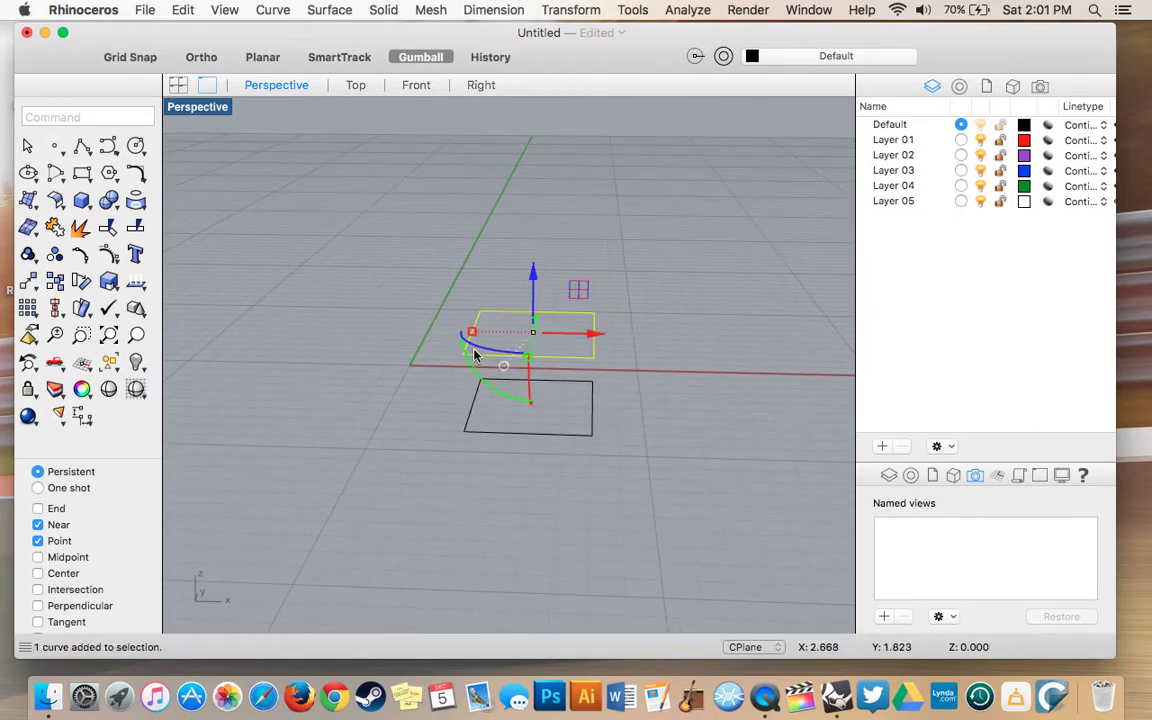
shift+click(503, 435)
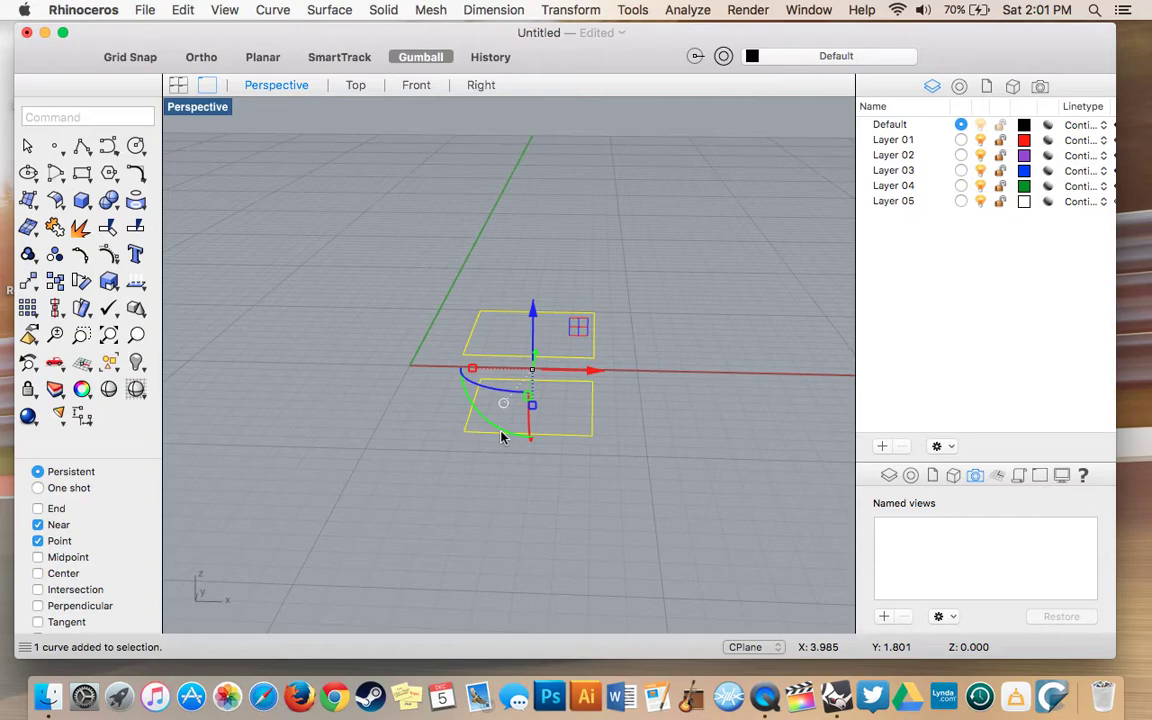
click(82, 254)
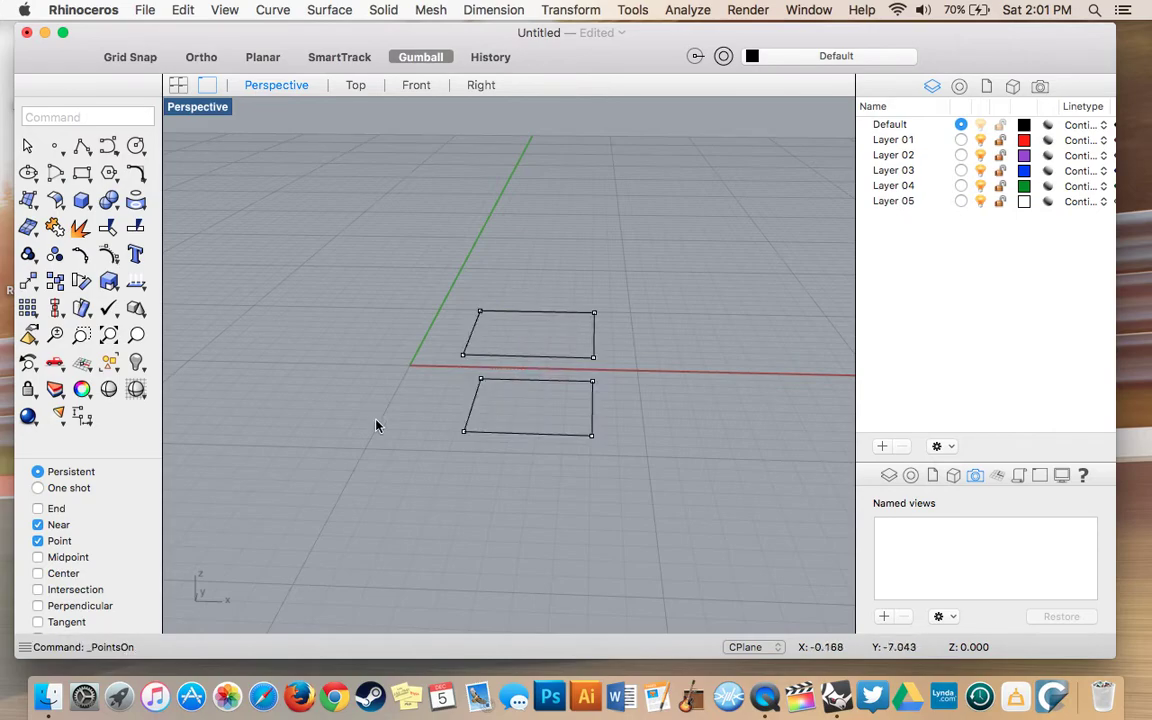
Step: Draw a single-segment polyline joining the upper and lower rectangles at the corner nearest the origin
scroll(418, 411, up, 3)
scroll(418, 411, down, 2)
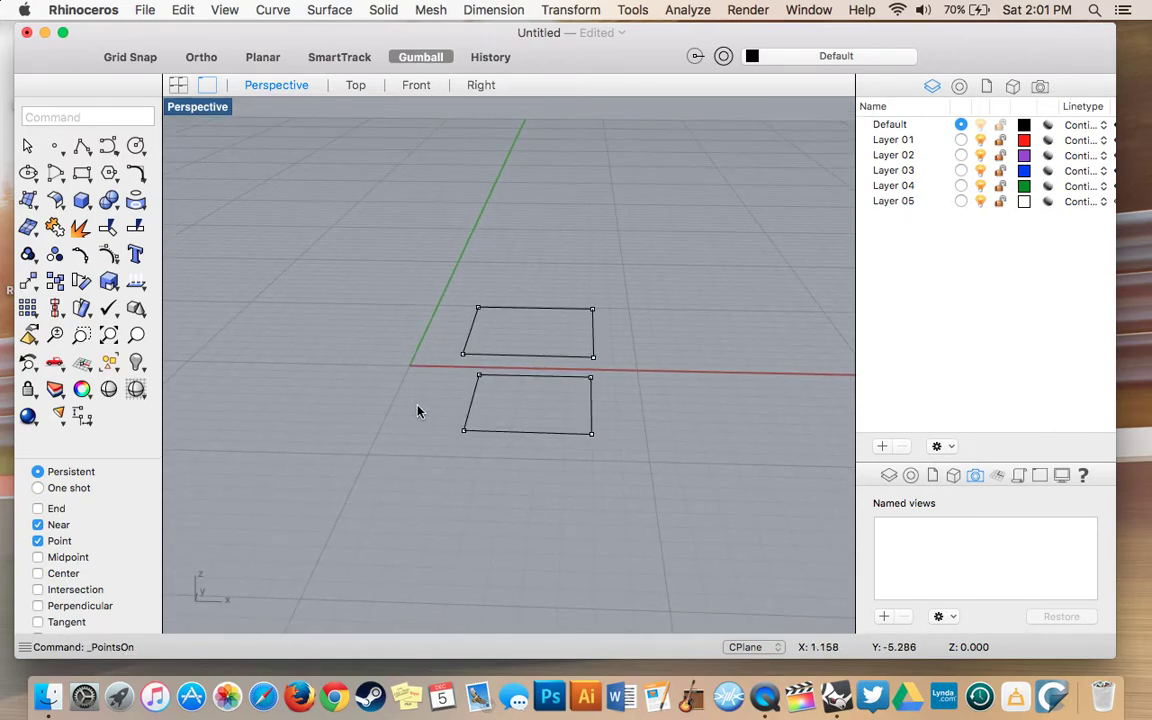
scroll(418, 411, up, 3)
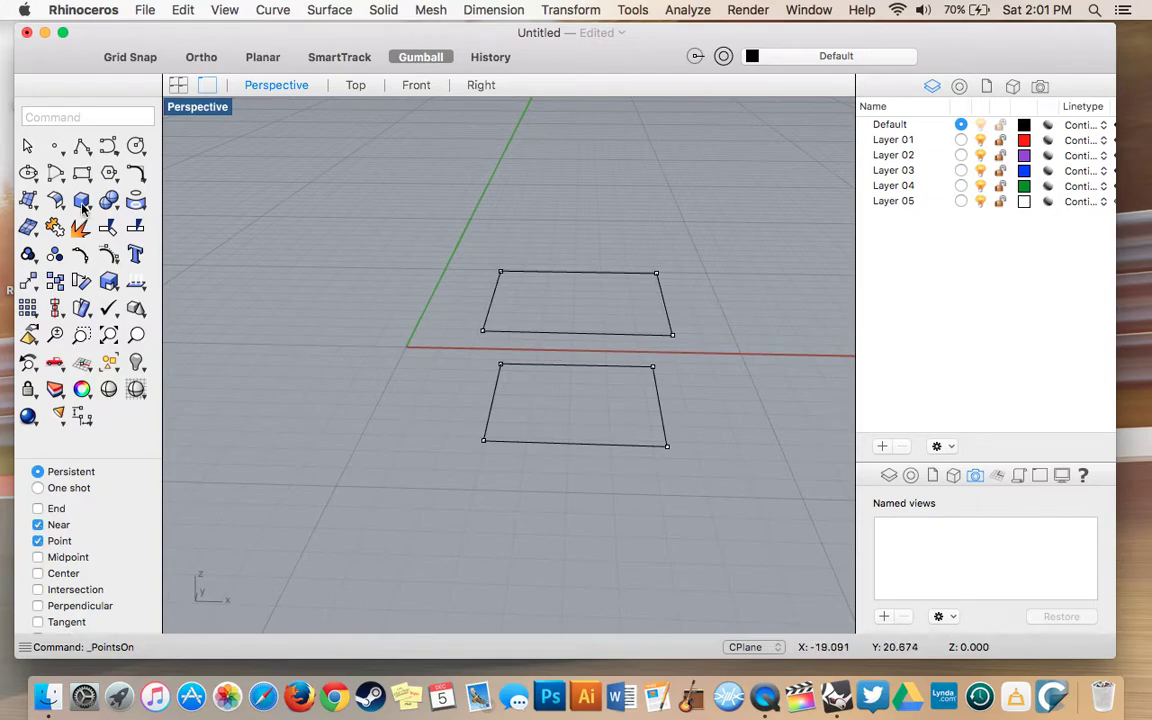
click(83, 146)
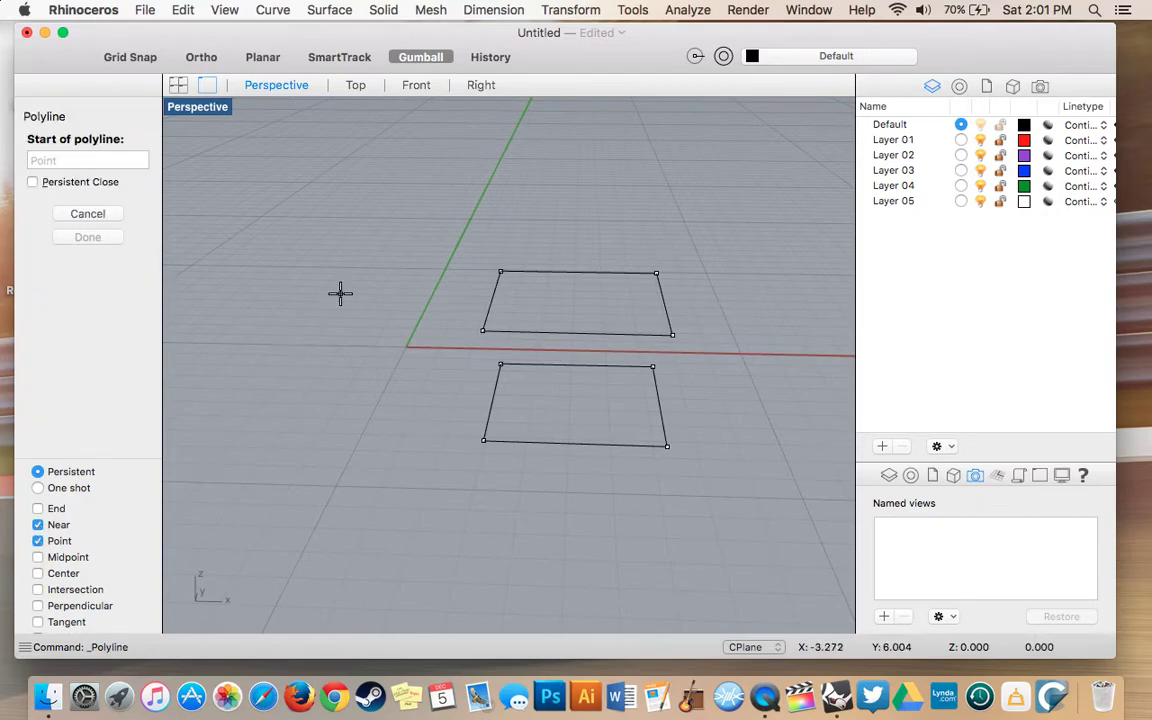
click(483, 331)
click(484, 439)
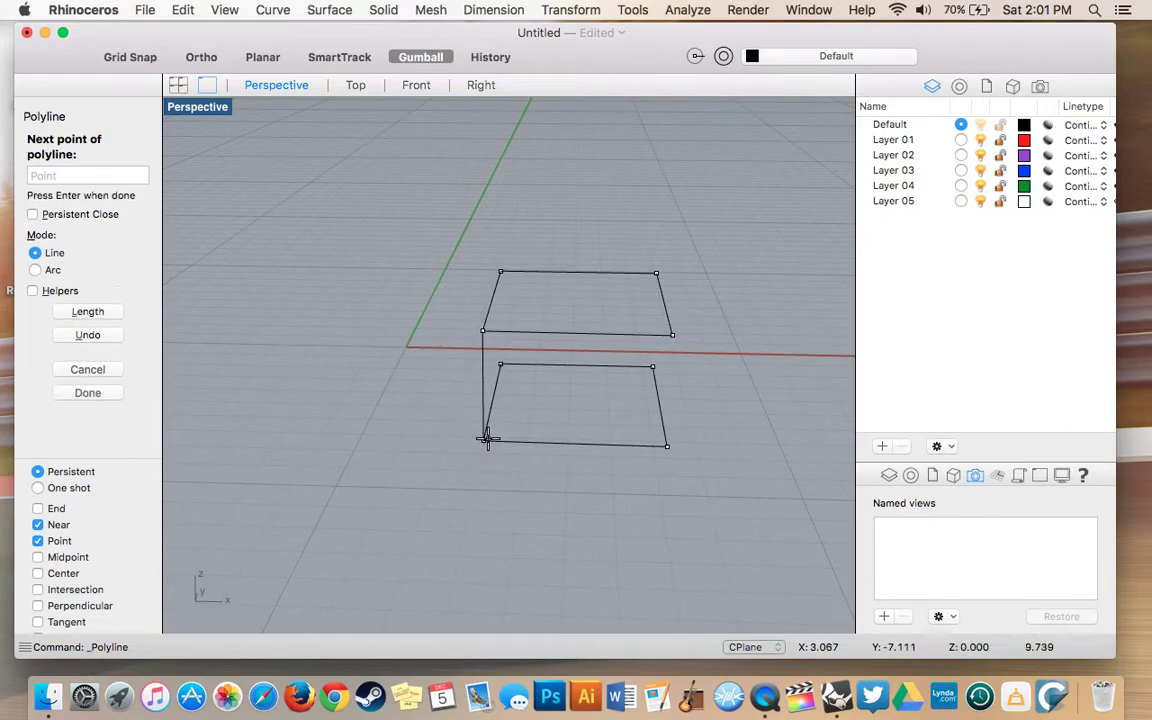
key(Return)
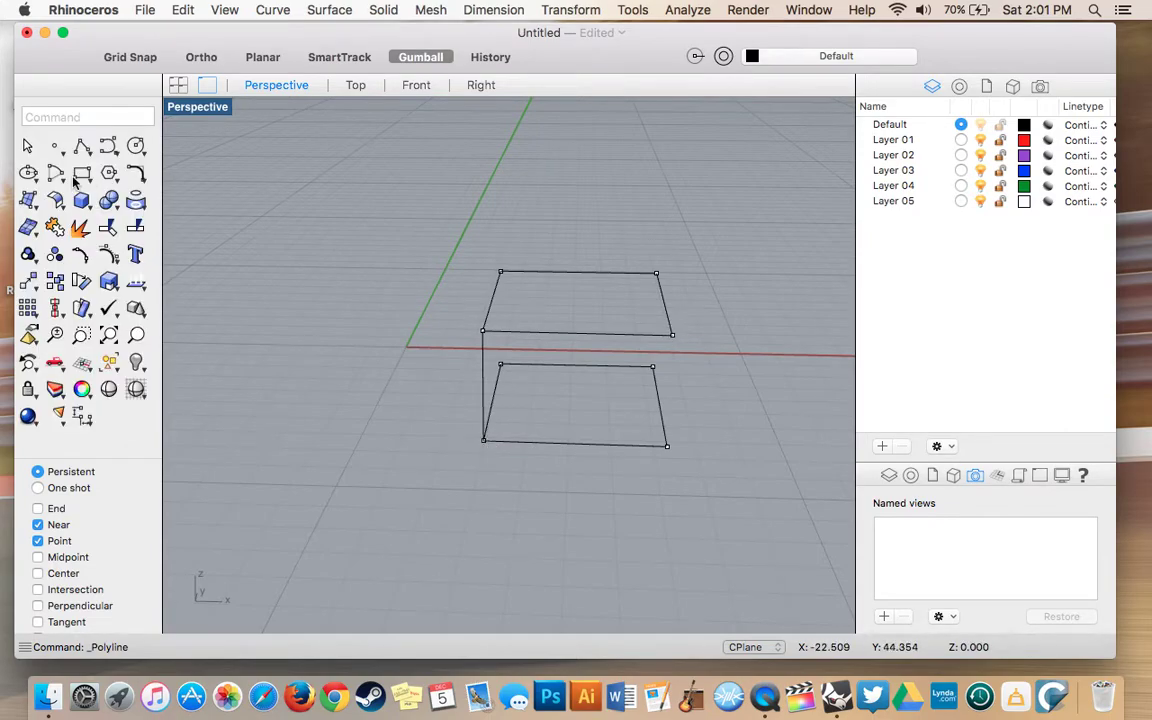
Step: Draw a second connecting polyline between the rectangles at the other front corner, farther along the X axis
click(82, 148)
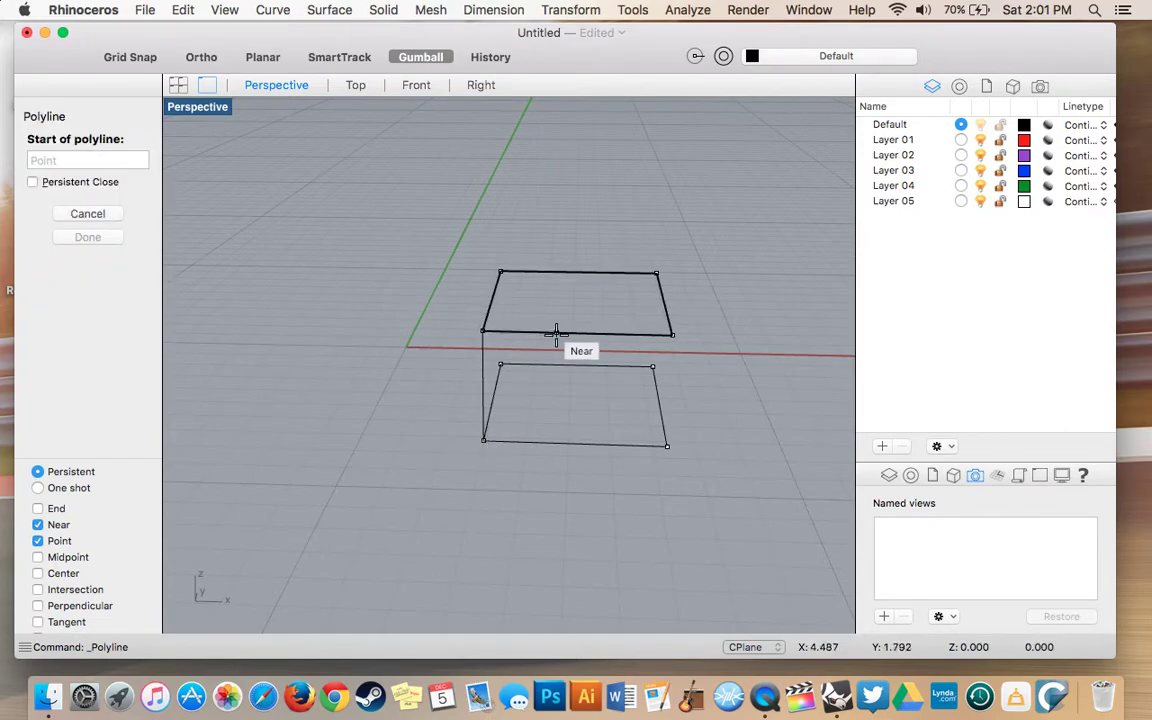
click(672, 335)
click(673, 436)
right_drag(675, 438, 675, 438)
scroll(675, 437, left, 5)
key(Return)
Step: Draw a third connecting polyline between the rectangles at the corner farthest along both the X and Y axes
scroll(716, 451, left, 5)
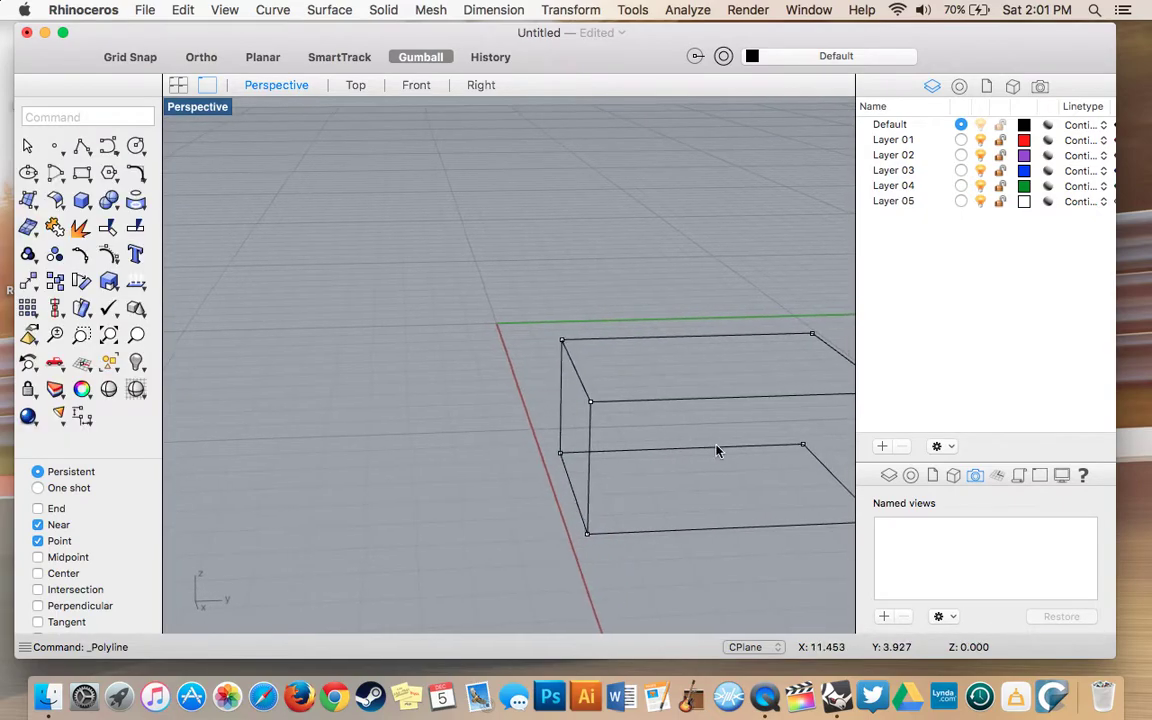
click(82, 147)
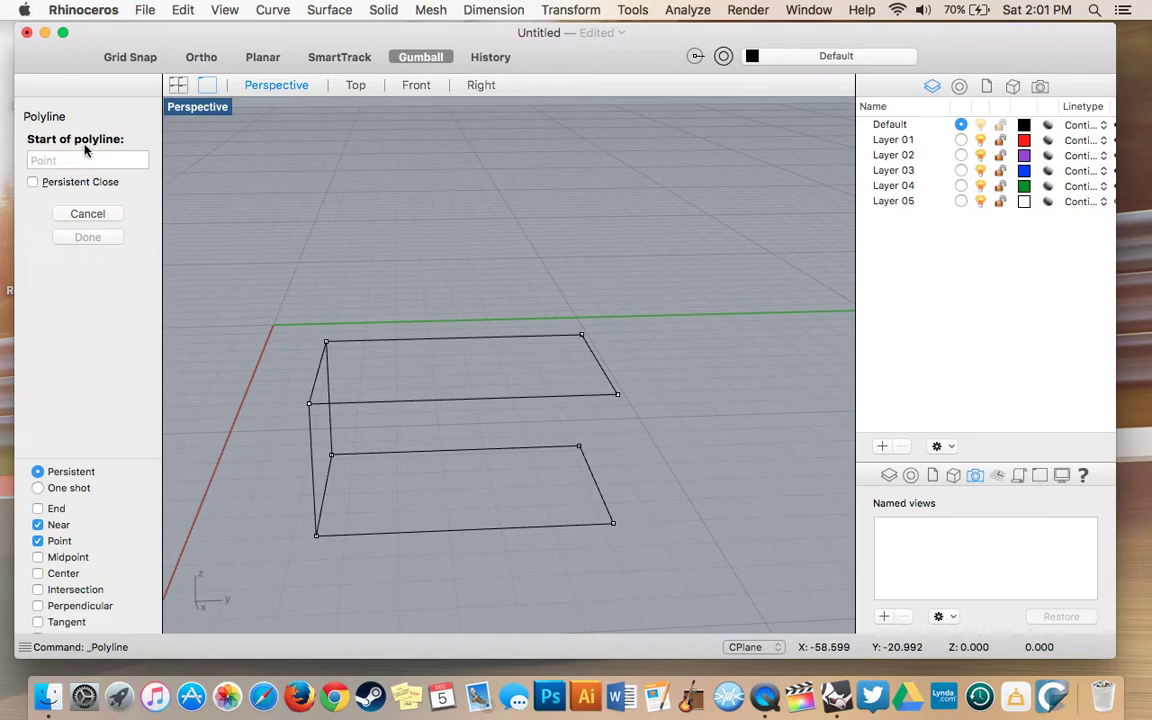
click(617, 393)
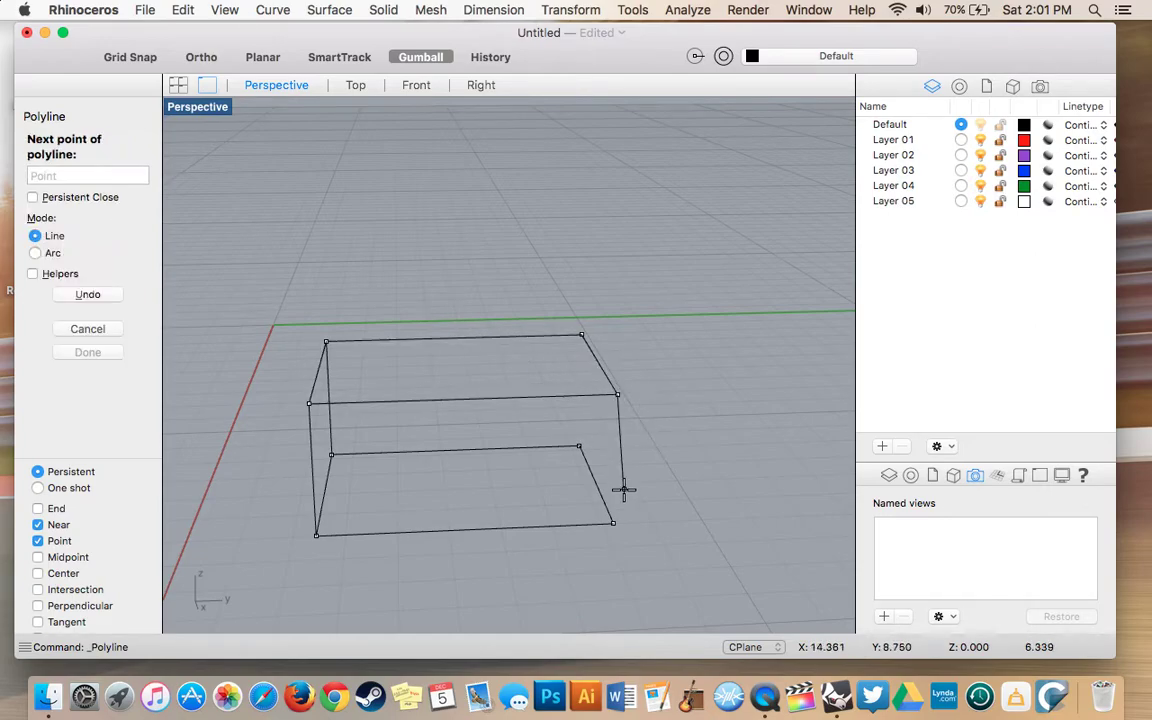
click(613, 521)
key(Return)
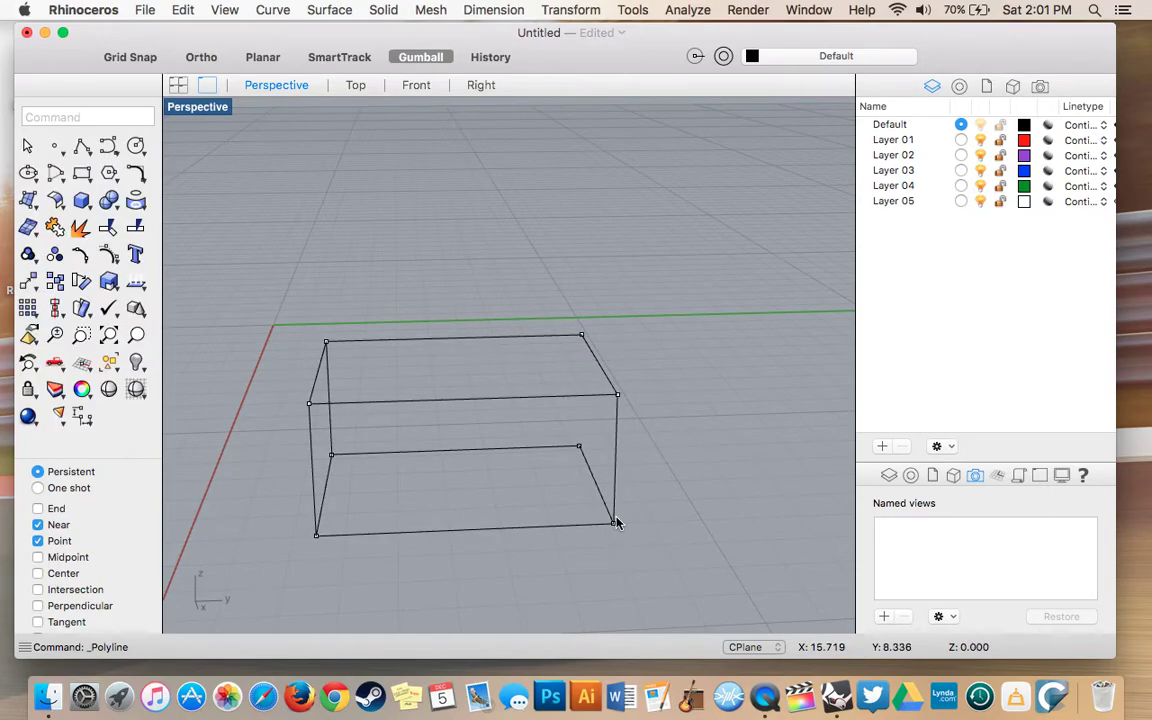
Step: Draw a fourth connecting polyline between the upper and lower rectangles at the remaining open corner, farther along the Y axis
scroll(715, 491, right, 10)
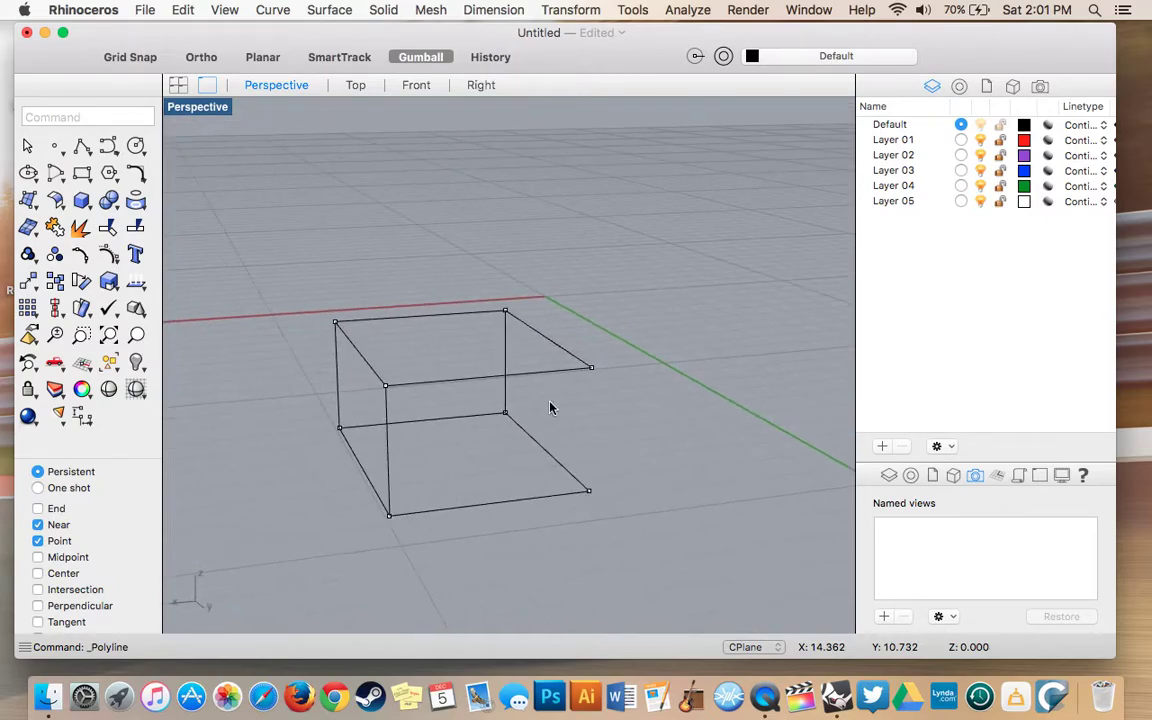
click(88, 147)
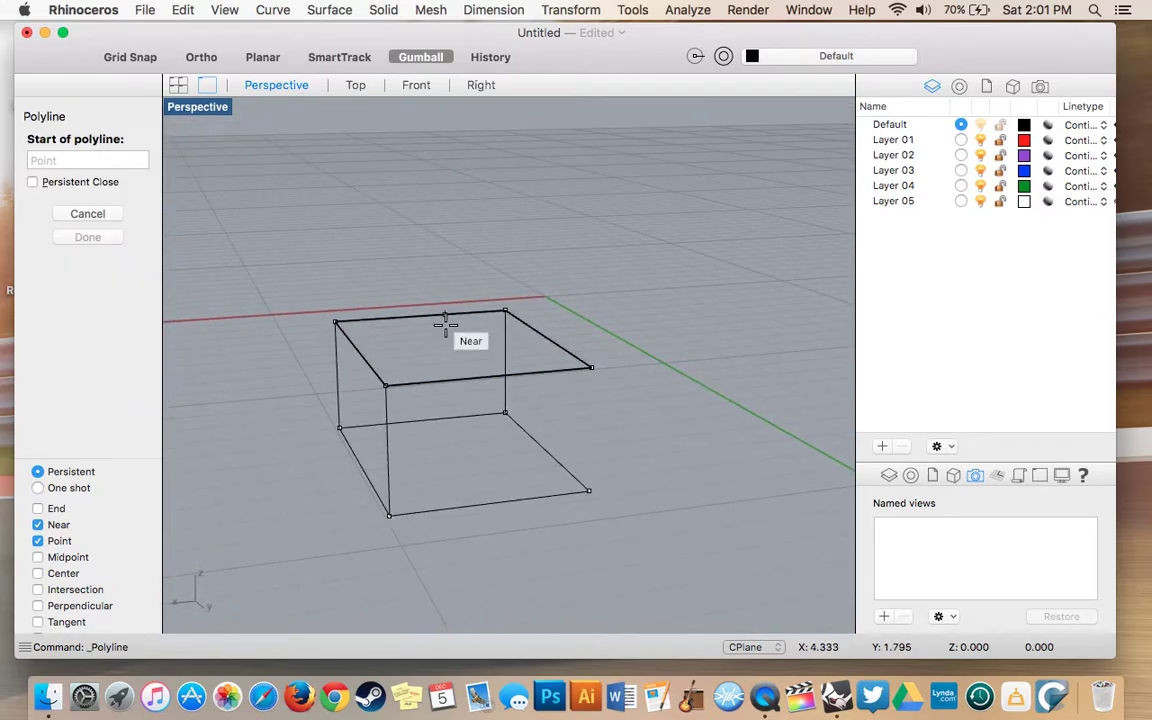
click(591, 368)
click(589, 491)
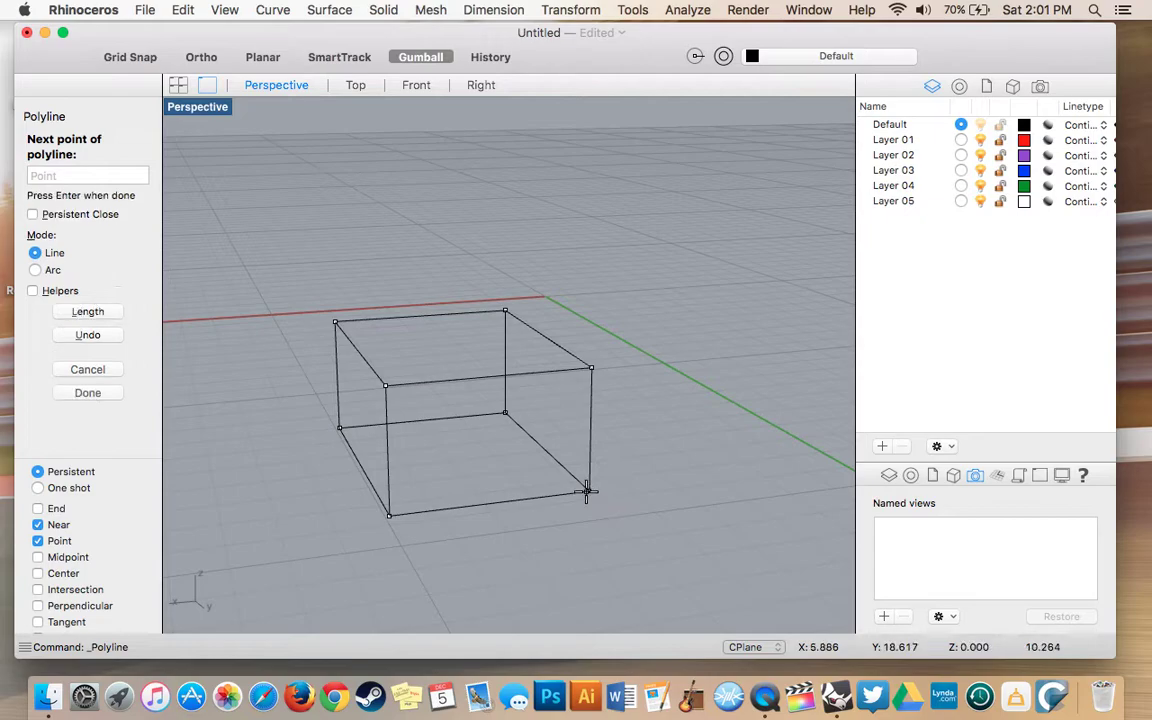
key(Return)
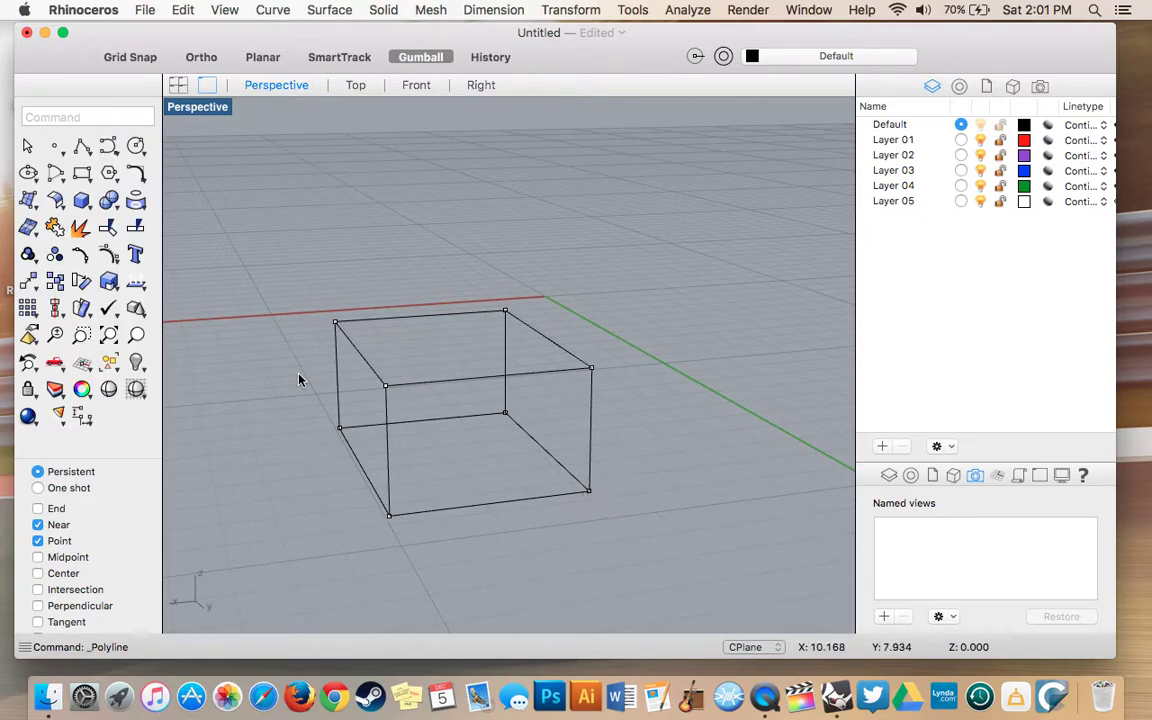
Step: Examine the box wireframe from several sides and from below to check that all corners are connected
scroll(299, 379, left, 10)
scroll(299, 379, down, 5)
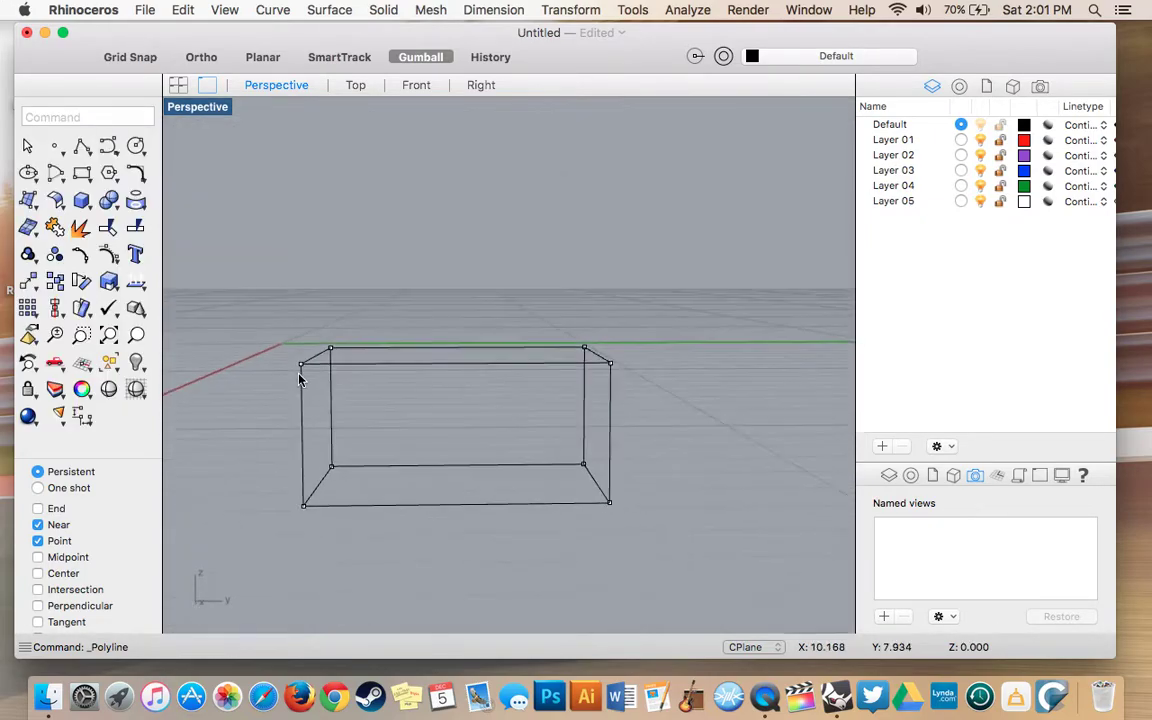
scroll(299, 379, left, 10)
scroll(299, 379, down, 5)
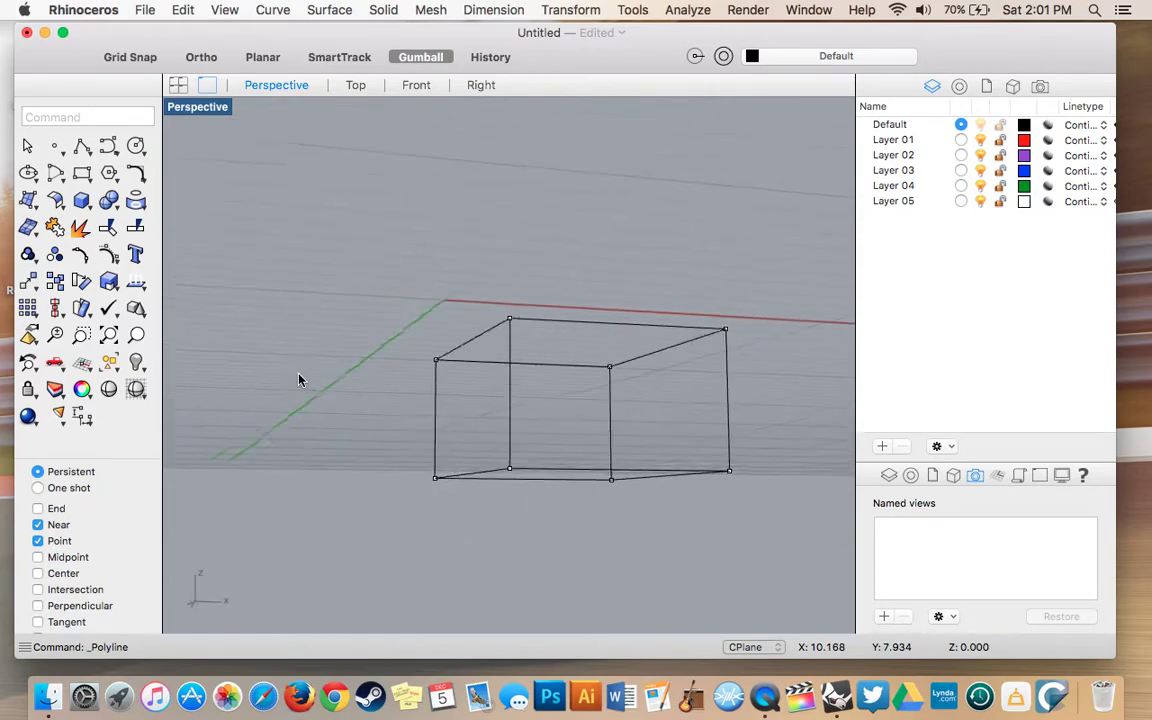
scroll(299, 379, up, 6)
scroll(299, 379, right, 10)
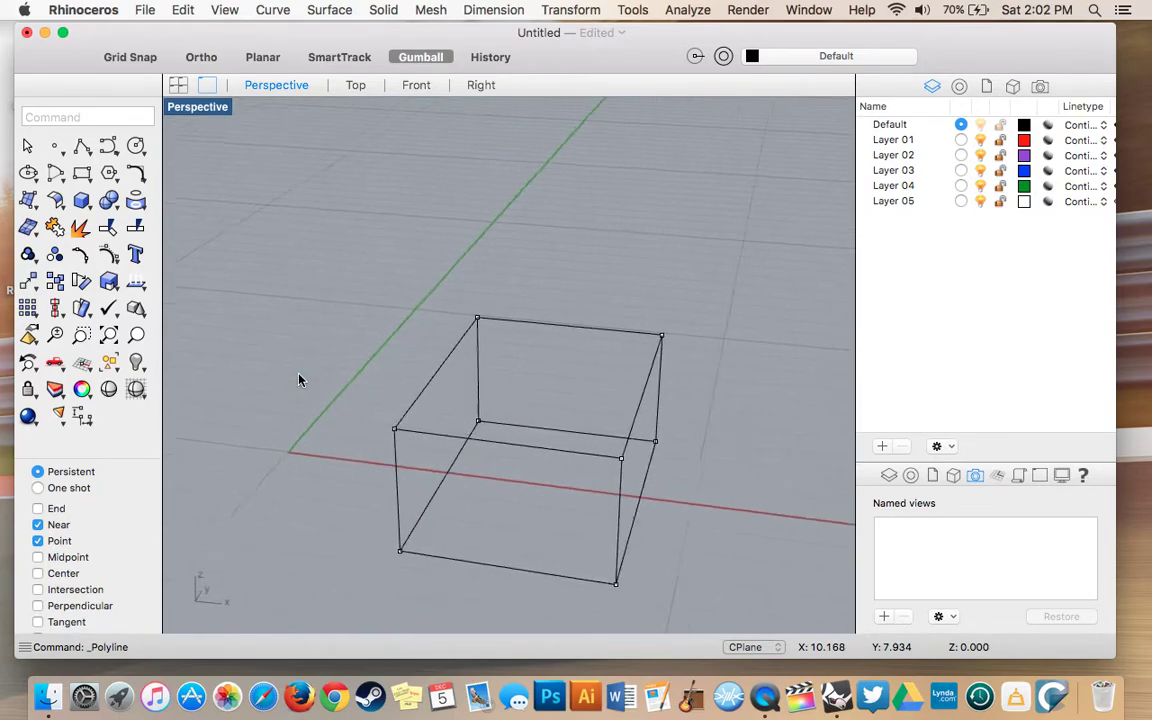
scroll(298, 380, down, 5)
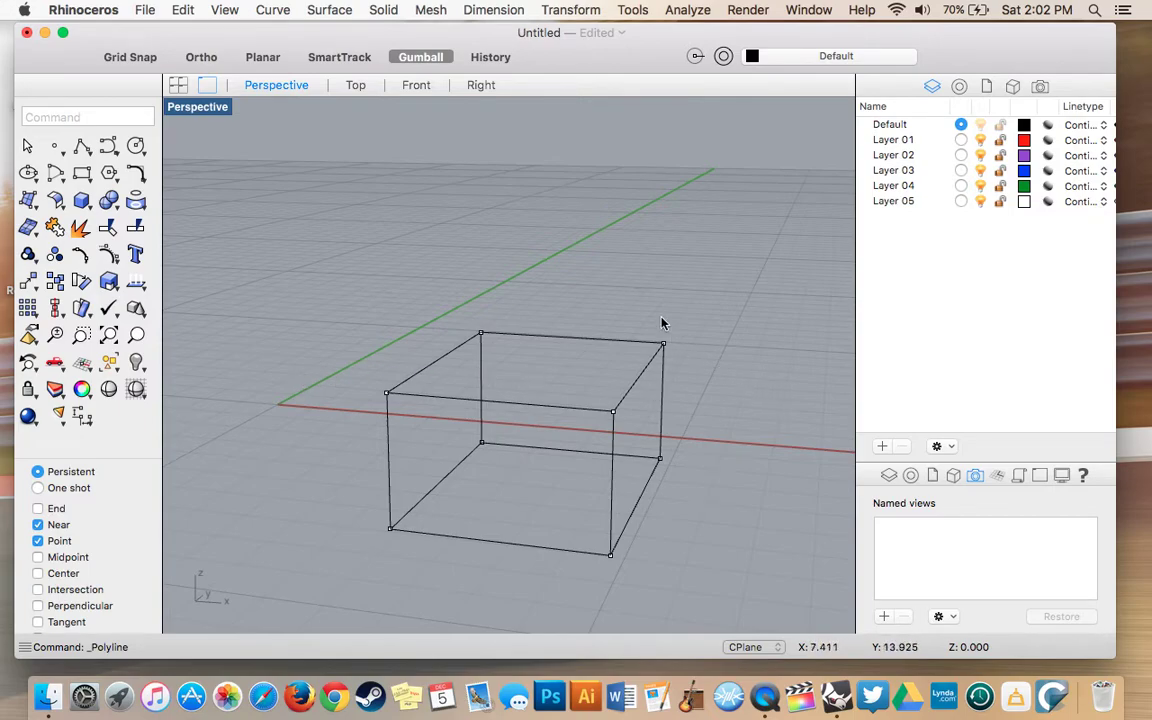
scroll(740, 340, right, 5)
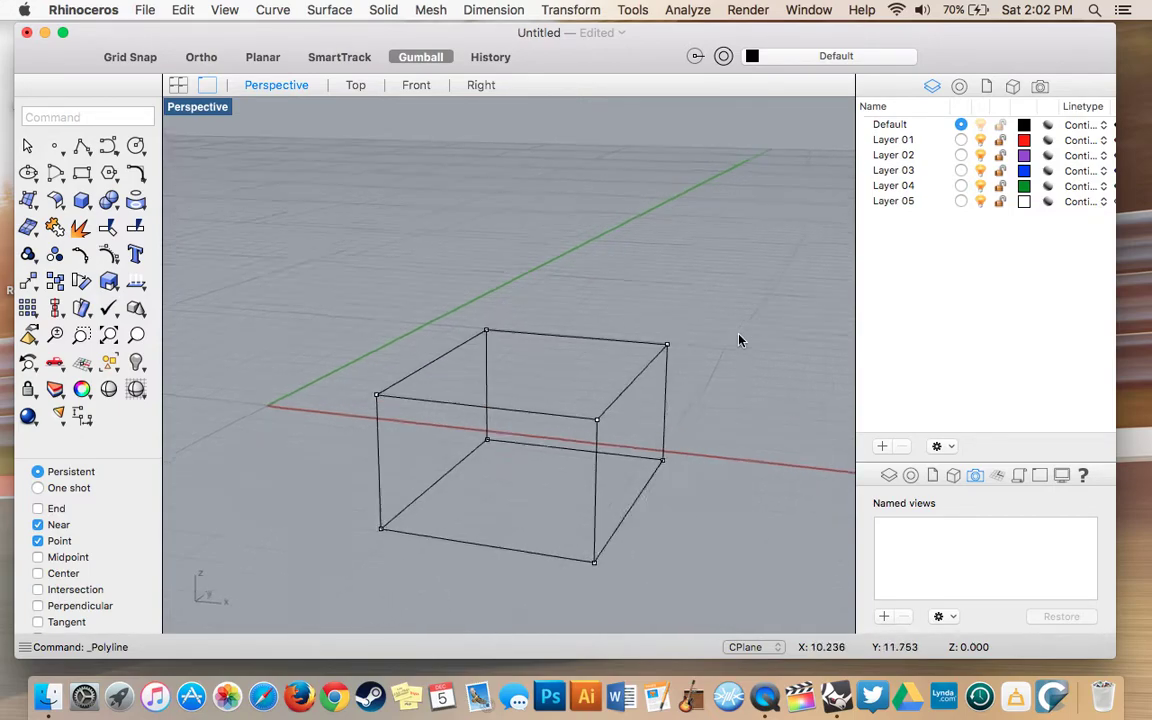
scroll(740, 340, left, 4)
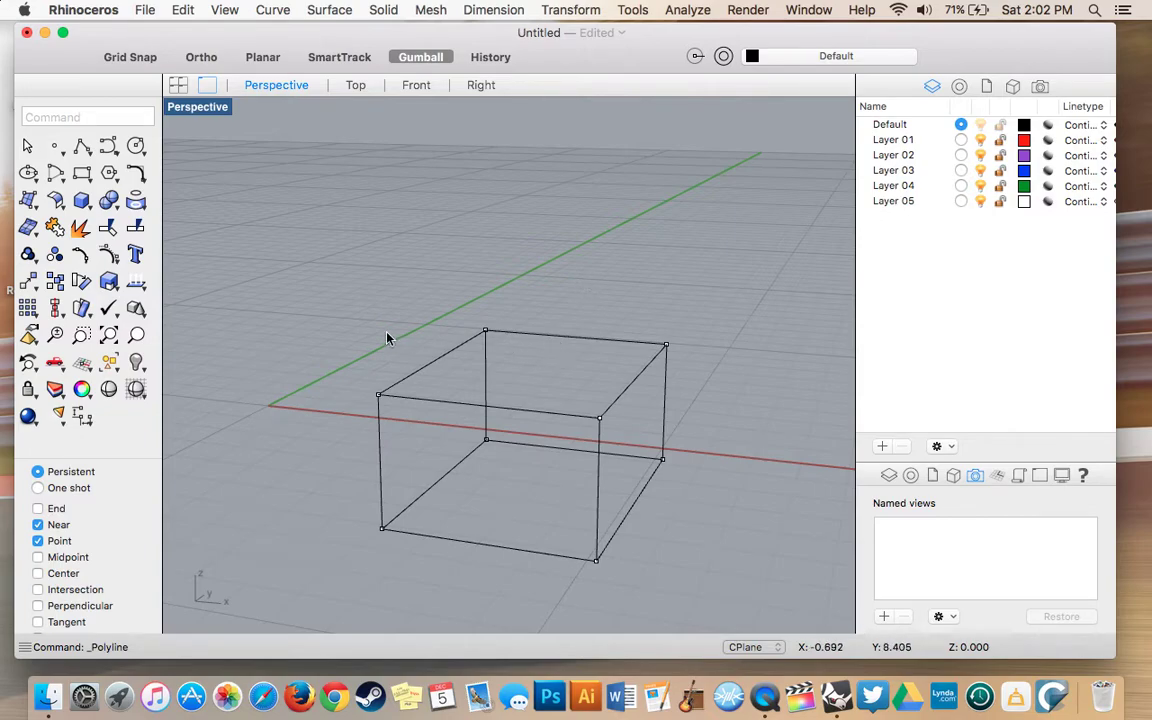
Step: Turn off the control points of both rectangles and test the upper rectangle's selection
click(109, 253)
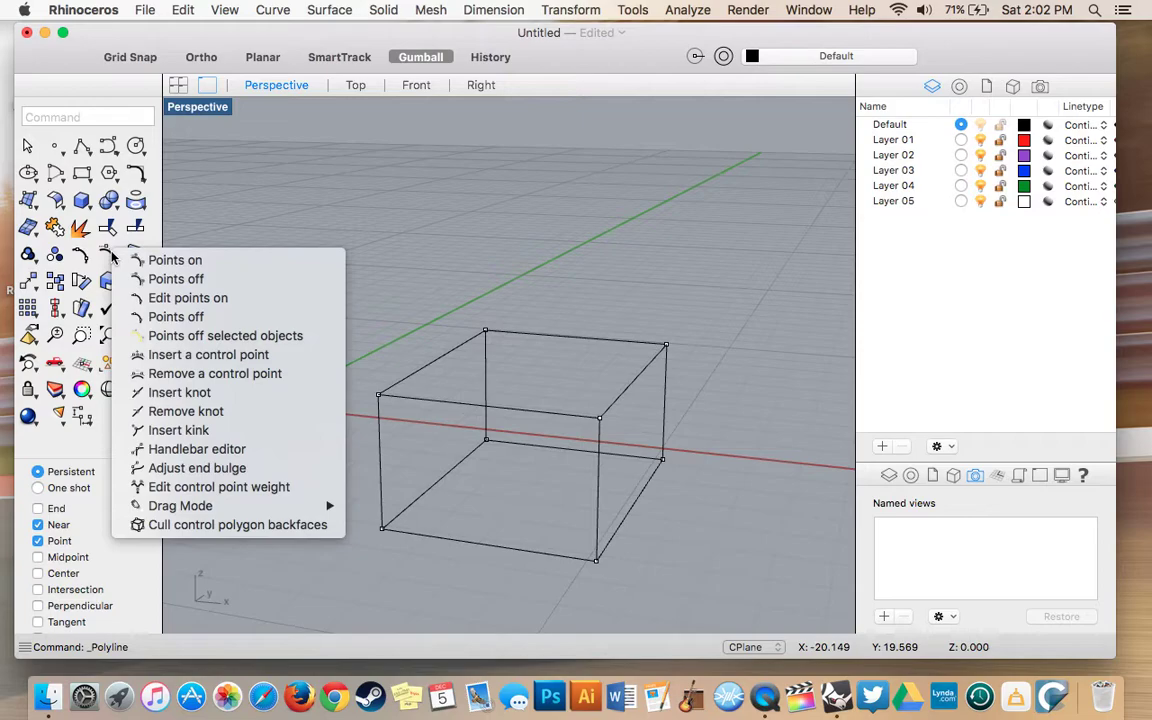
click(160, 279)
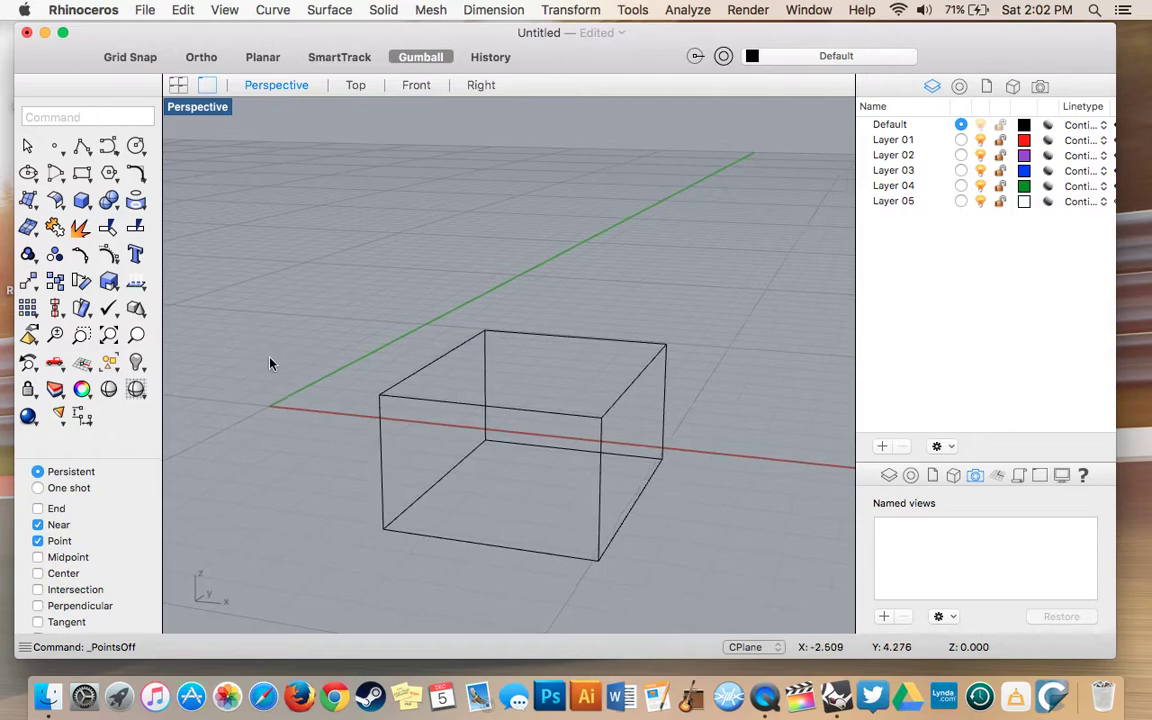
right_drag(270, 364, 411, 401)
click(437, 403)
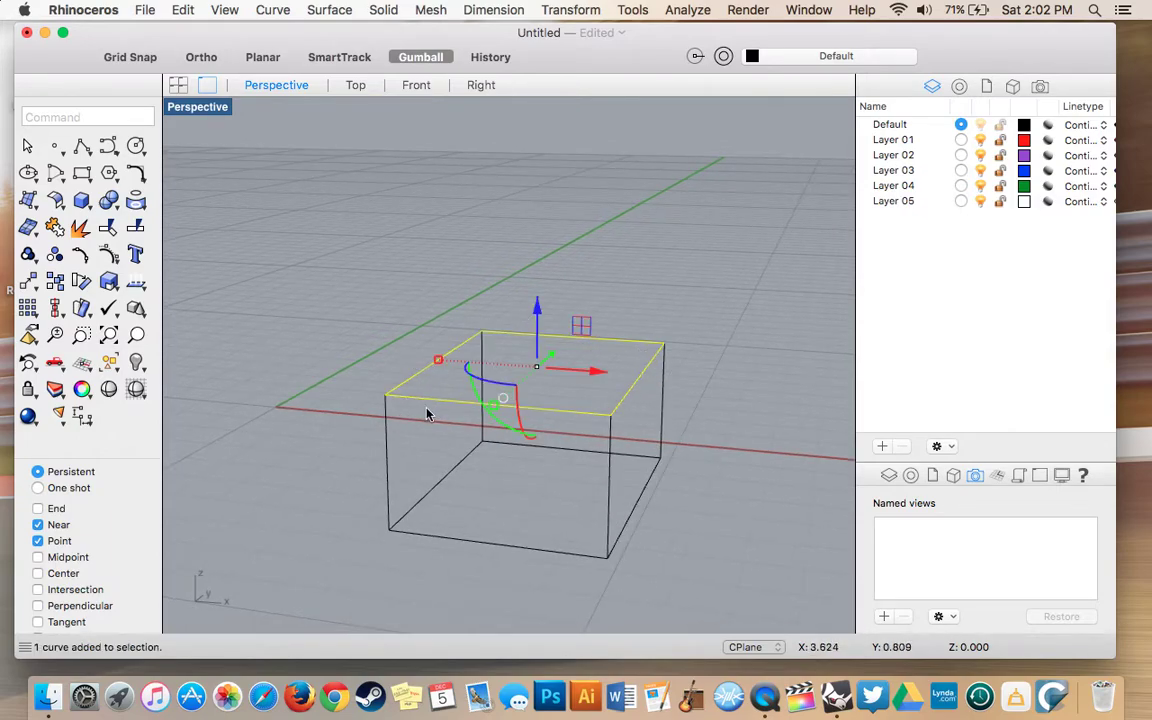
click(686, 290)
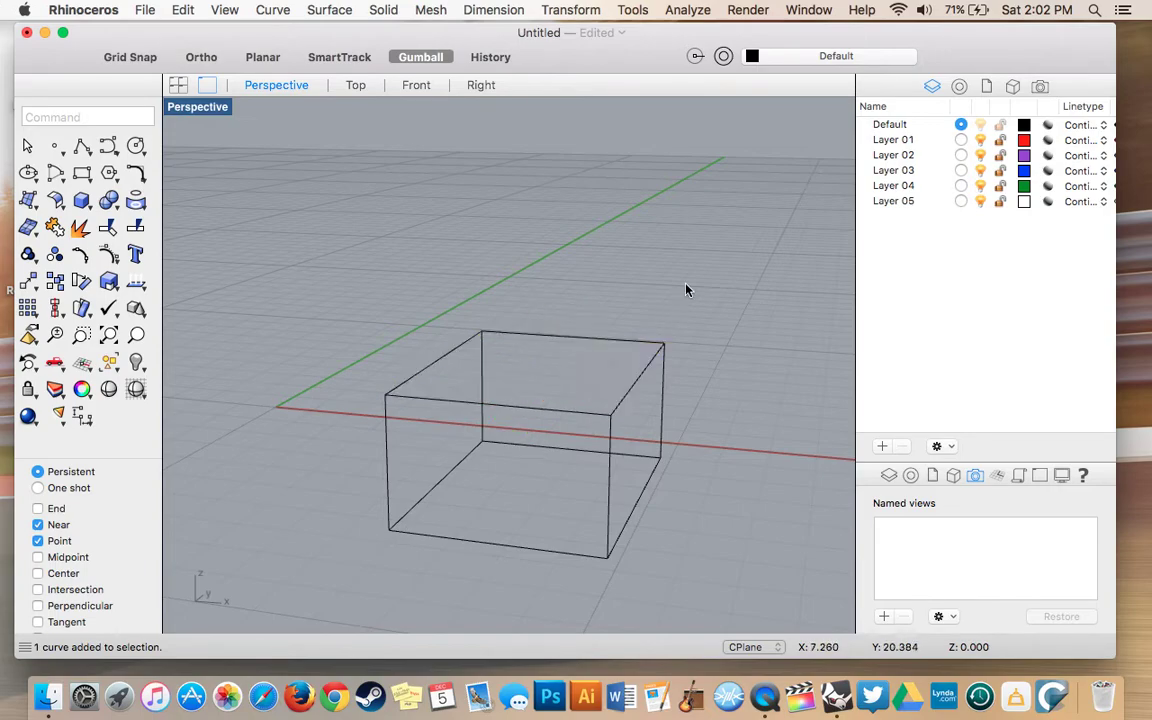
Step: Split the upper and lower rectangles, using the four vertical edges as cutting objects
click(136, 228)
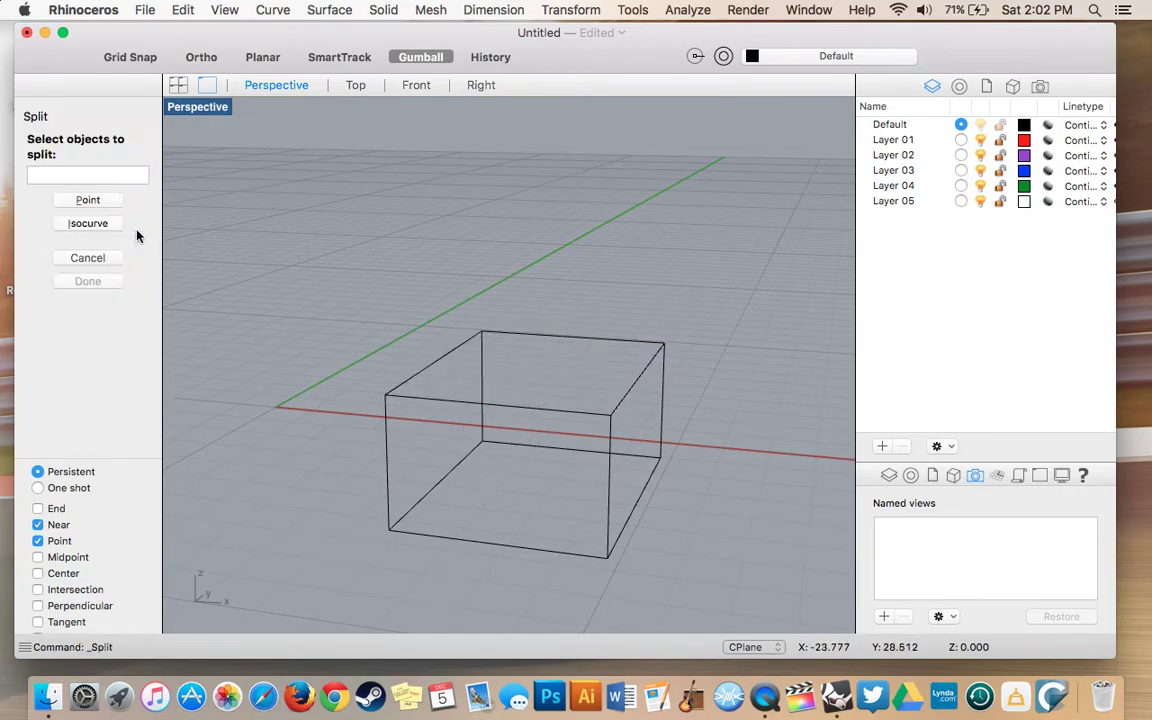
click(465, 410)
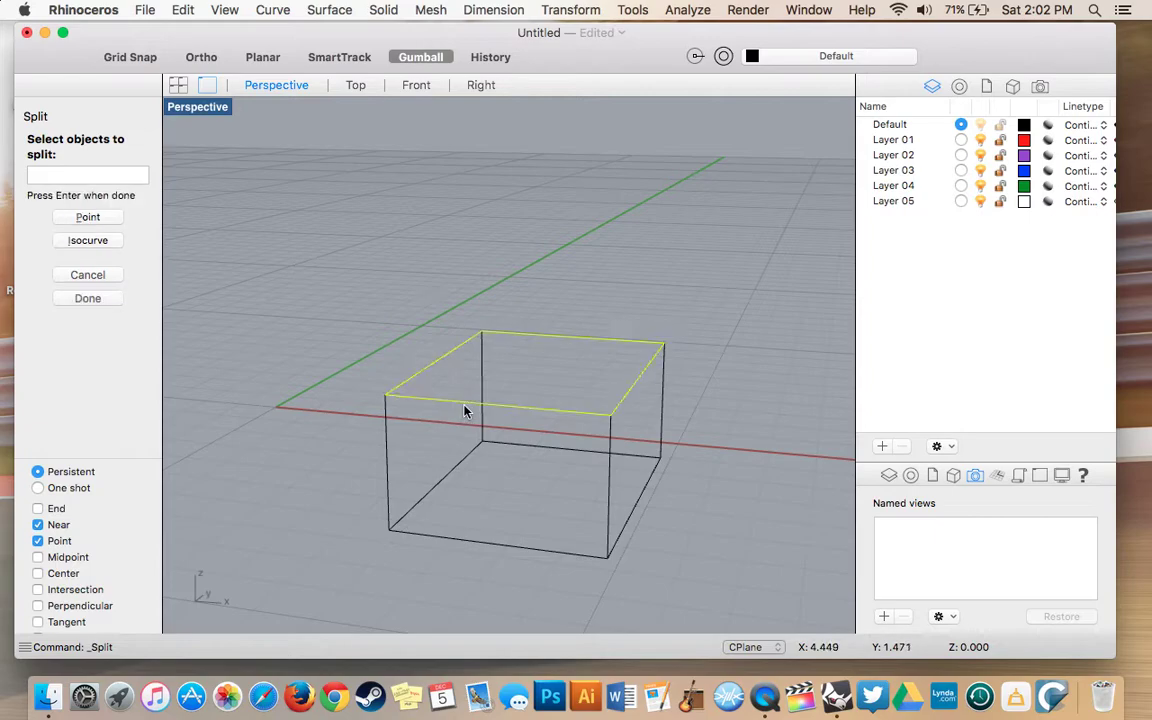
click(477, 545)
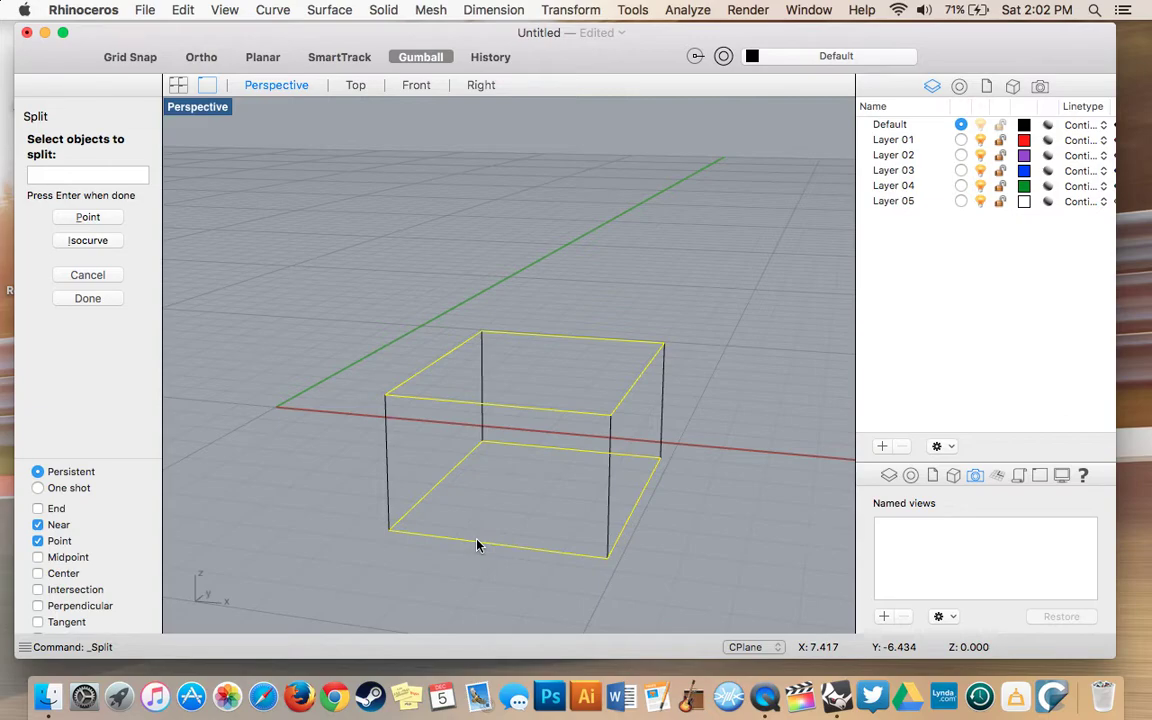
key(Return)
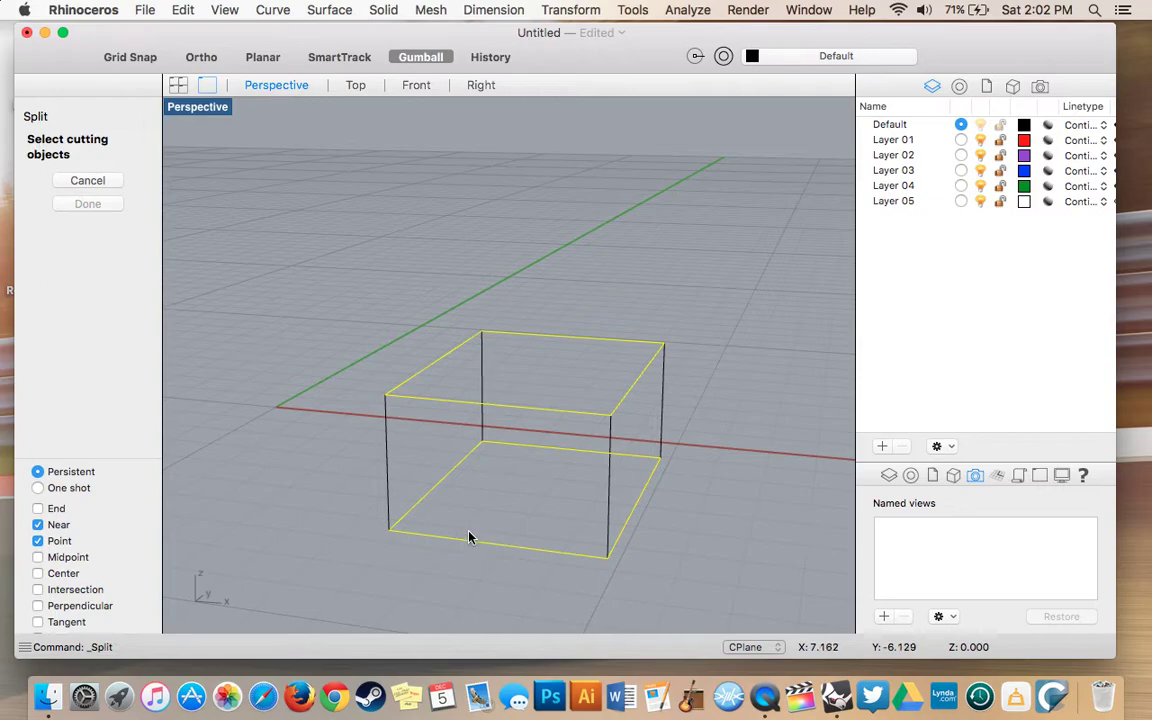
click(389, 465)
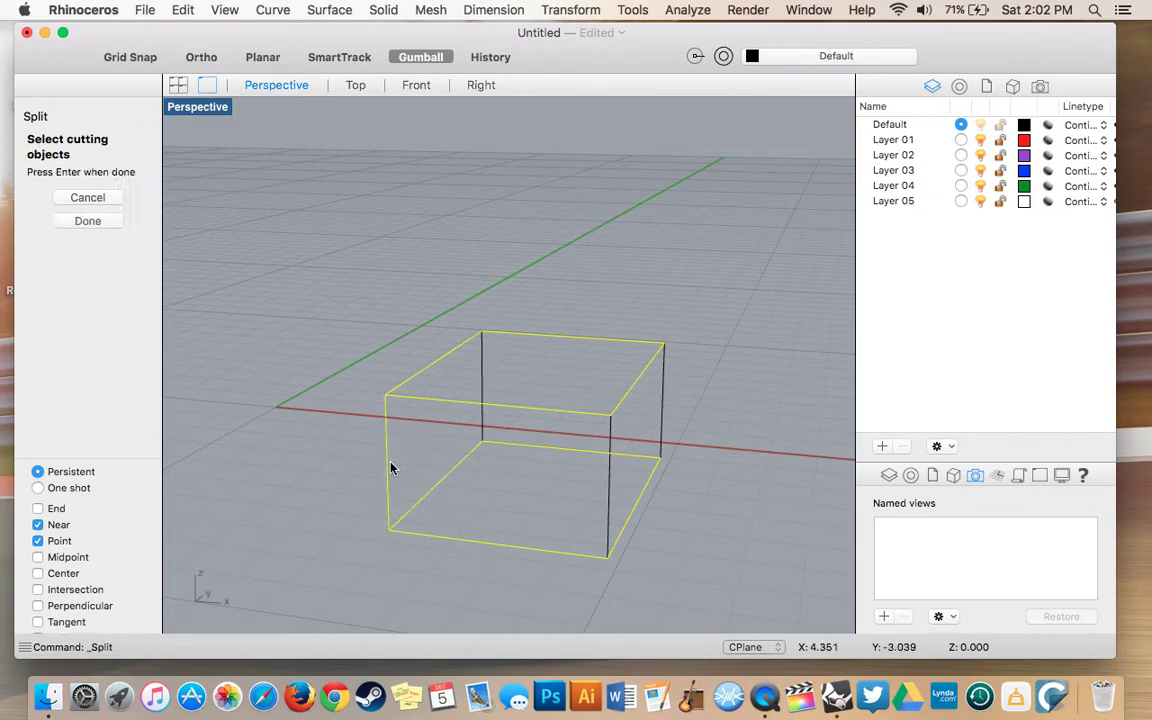
click(482, 381)
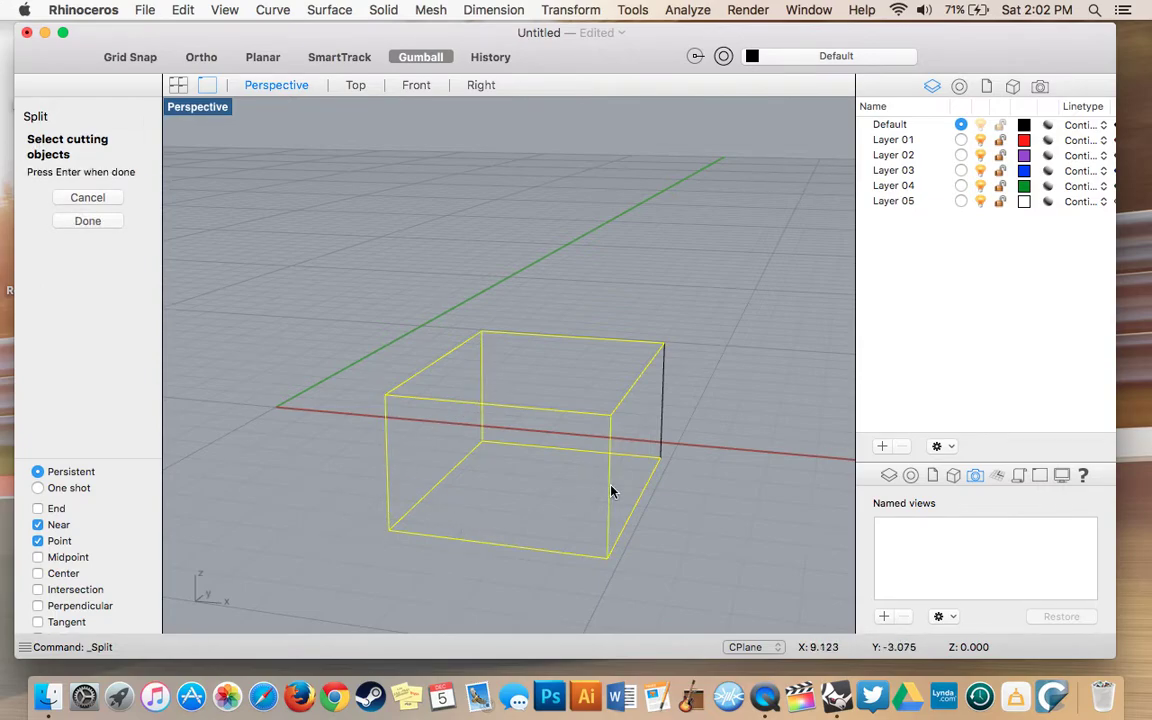
click(665, 424)
key(Return)
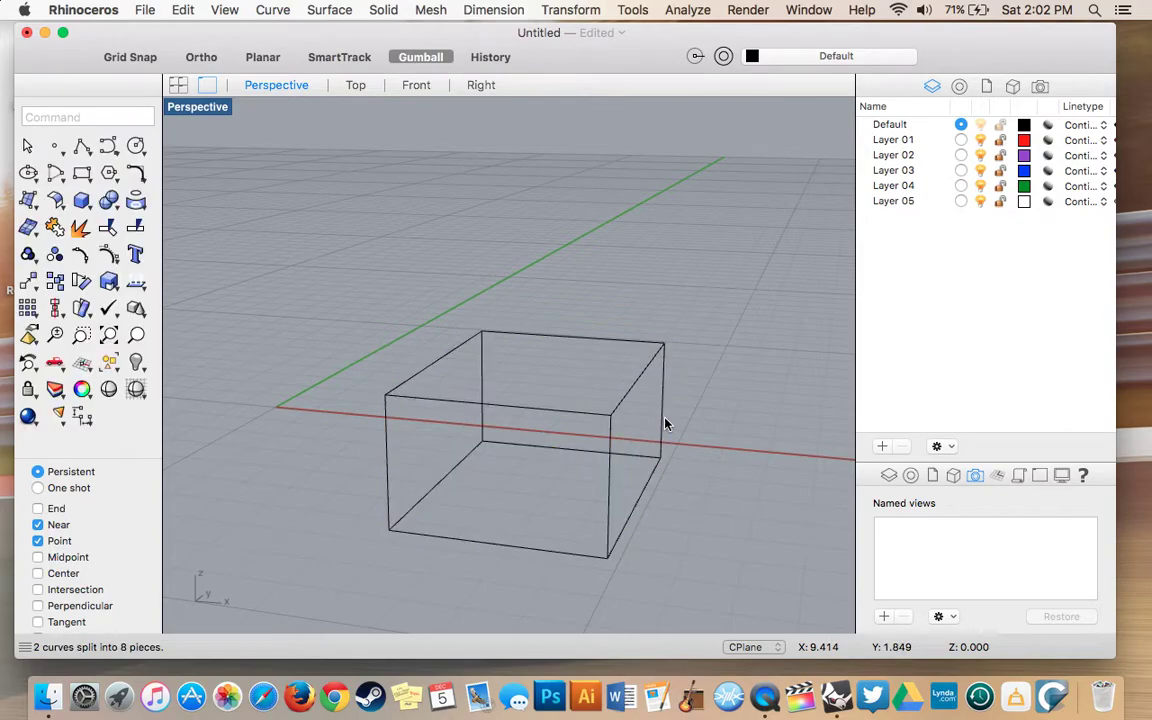
Step: Select edges of the upper and lower rectangles one at a time to check that they are separate curves
click(532, 407)
click(422, 370)
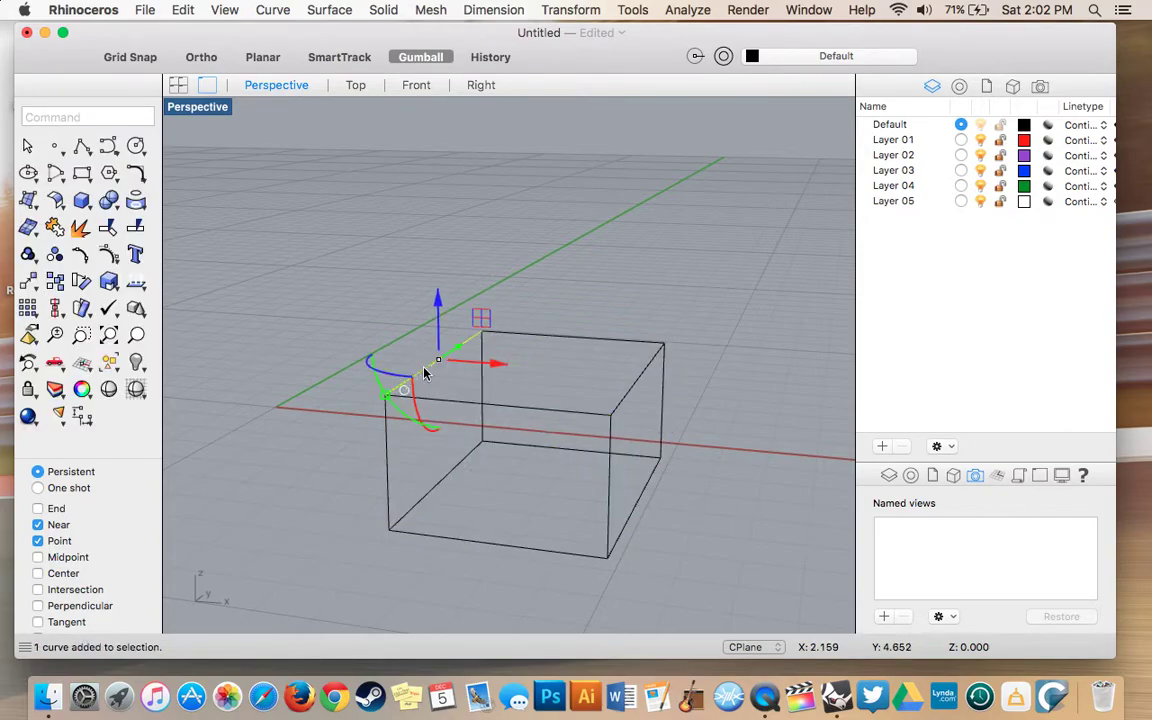
click(556, 336)
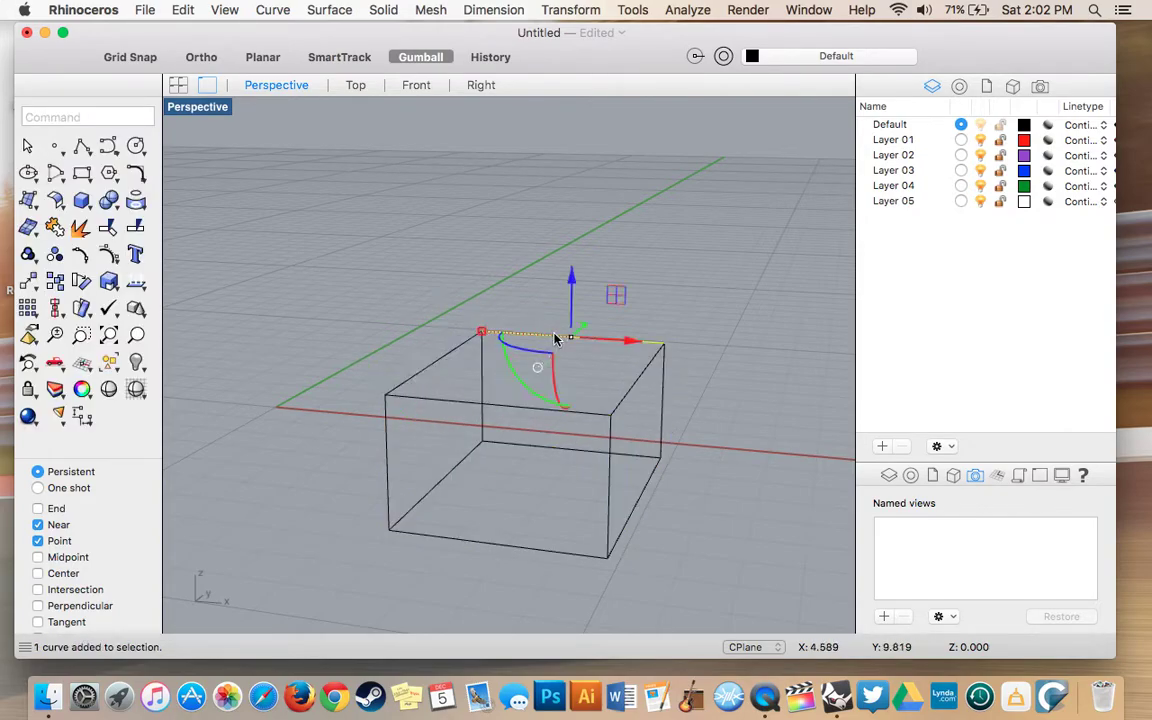
click(636, 388)
click(536, 545)
drag(449, 483, 530, 447)
key(Delete)
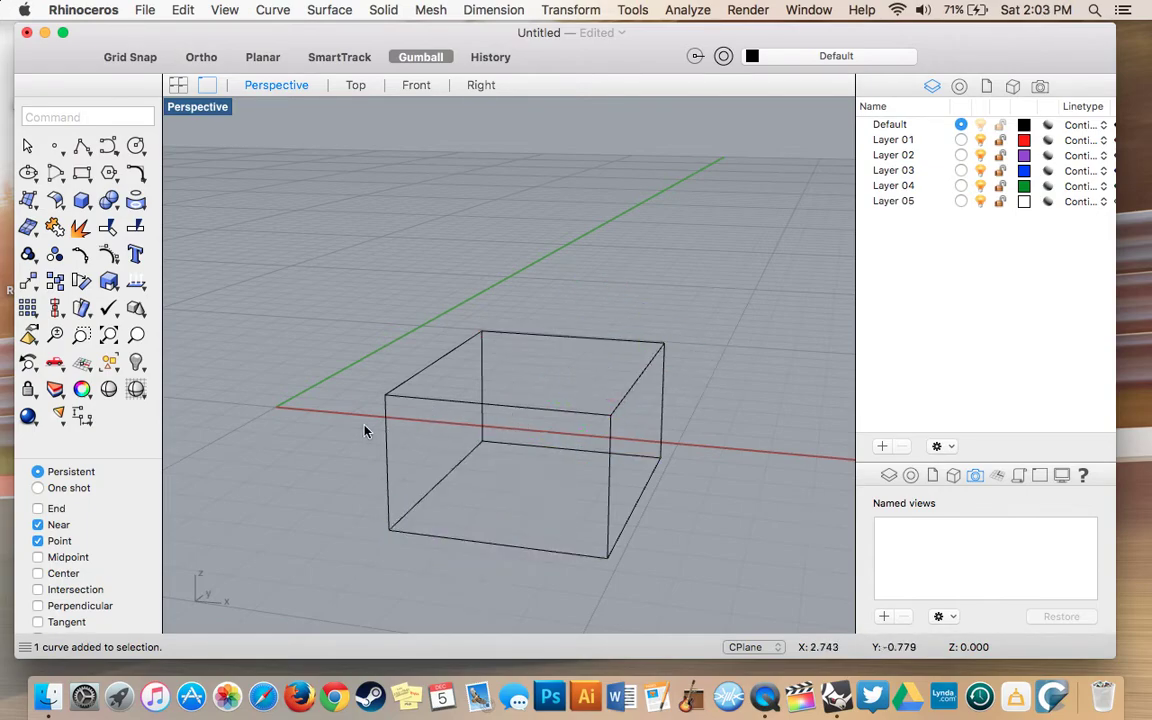
Step: Create a Patch surface from the four edges of the box's front short side, with sample point spacing 1 and 10 U and V spans
right_drag(368, 432, 341, 409)
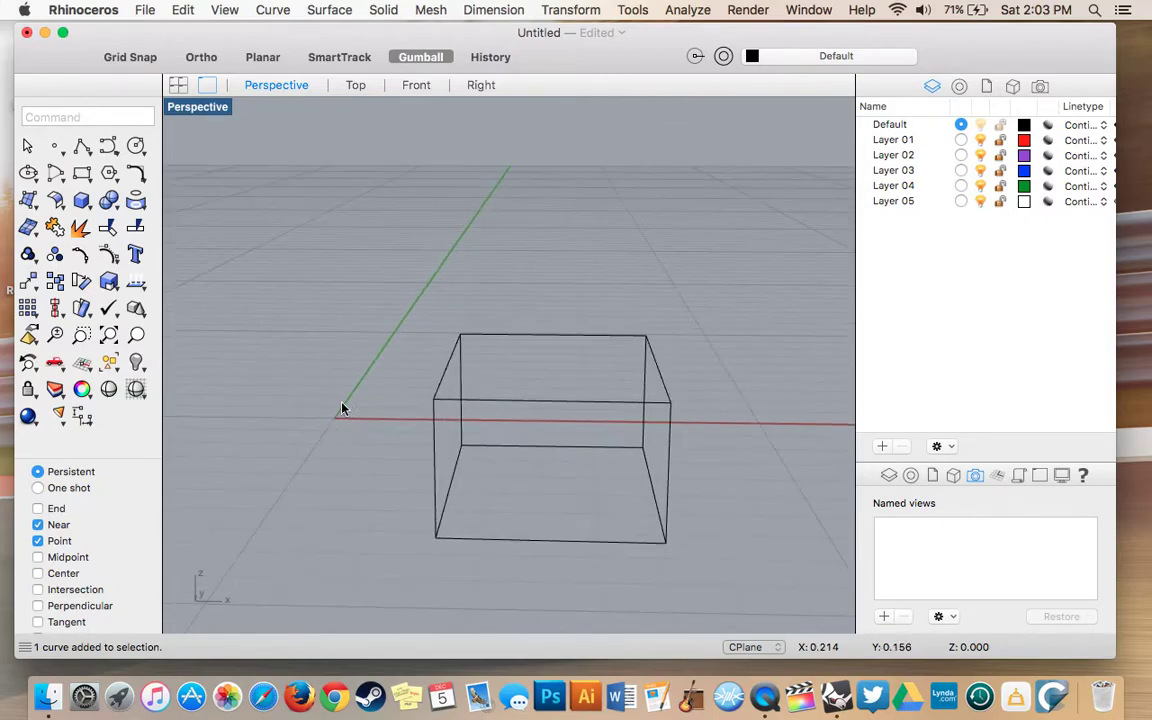
click(338, 9)
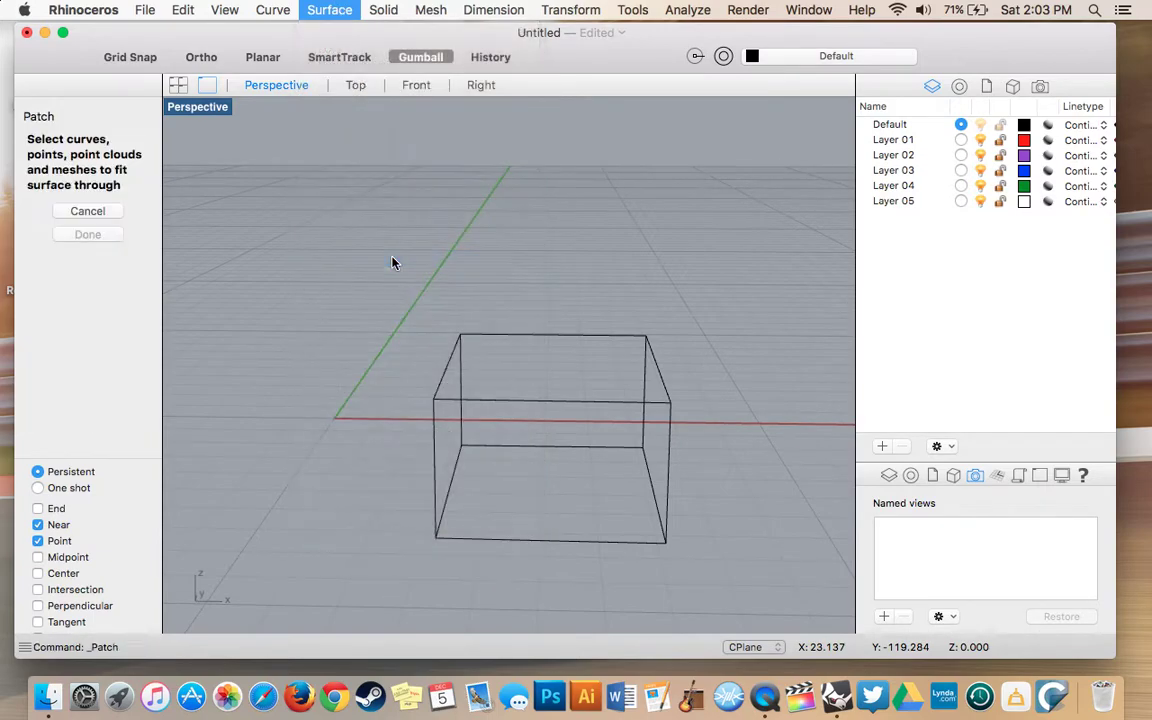
click(530, 404)
click(436, 447)
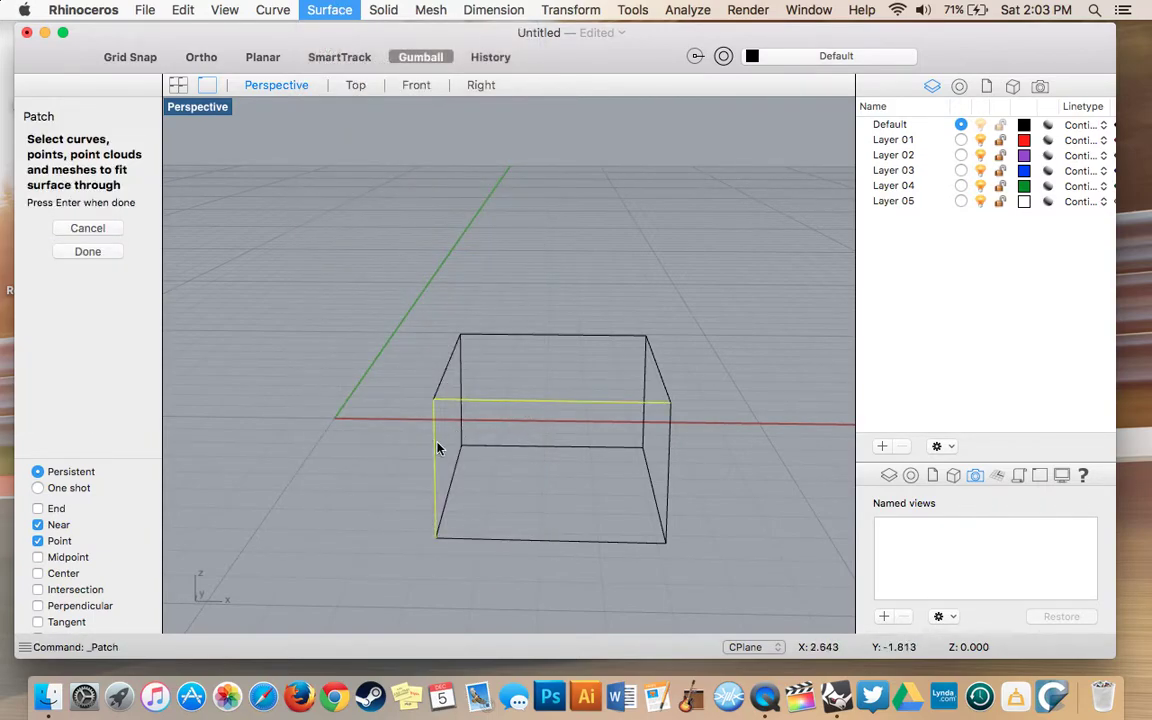
click(555, 541)
click(670, 468)
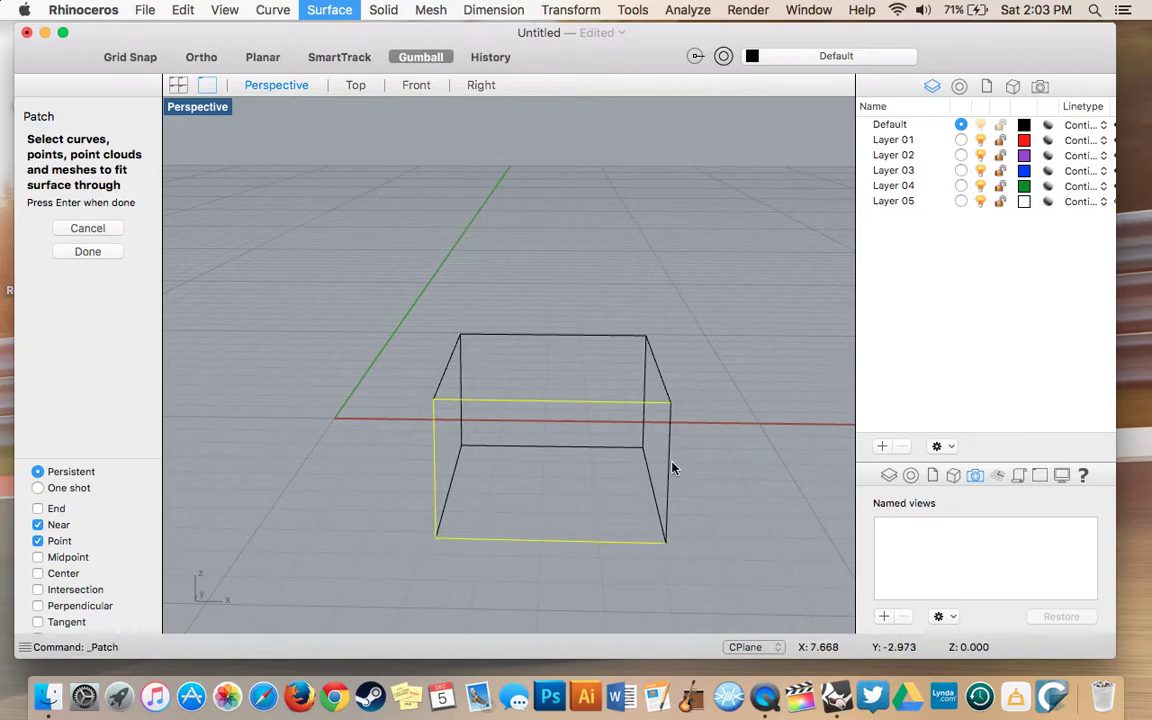
click(671, 464)
right_drag(763, 464, 836, 438)
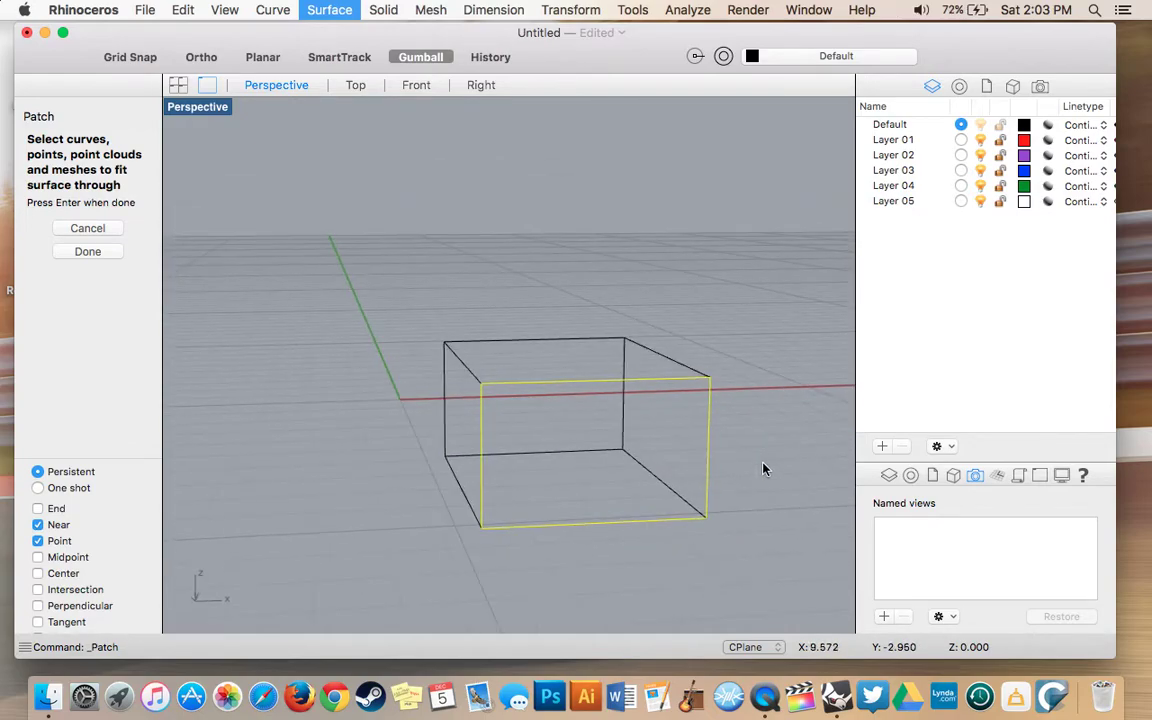
key(Return)
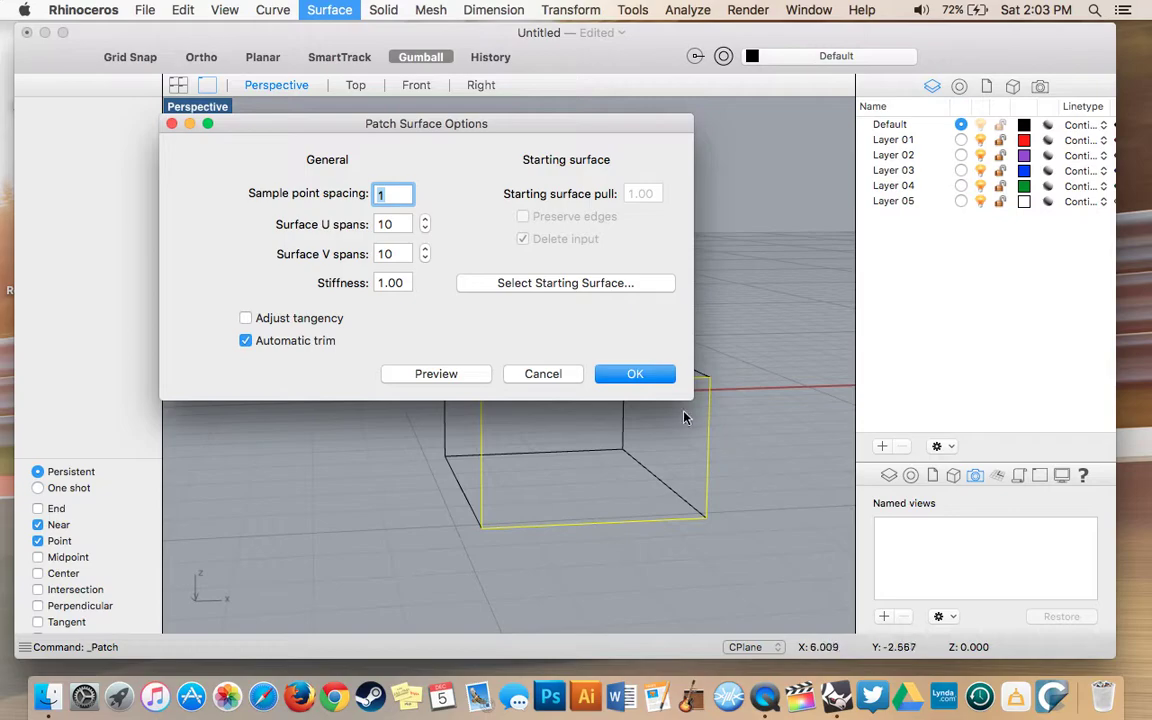
click(632, 373)
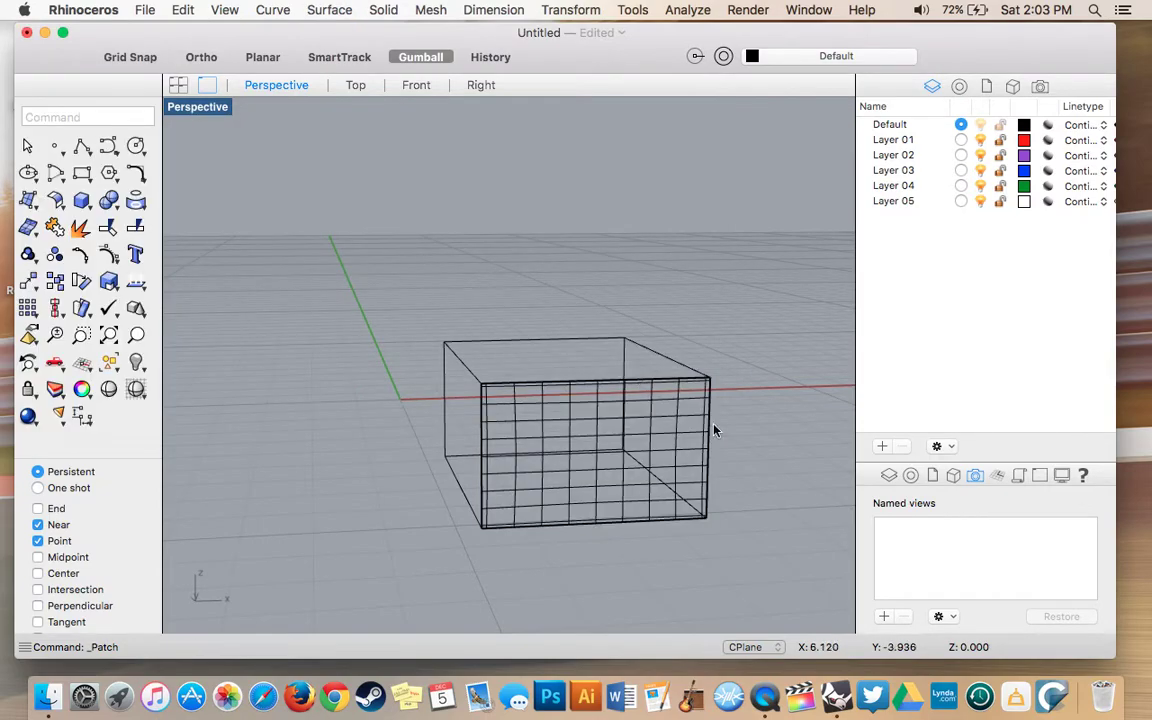
Step: Create a Patch surface from the four edges of the long side adjoining the patched short side, with sample point spacing 1 and 10 U and V spans
scroll(715, 430, up, 3)
scroll(715, 430, right, 10)
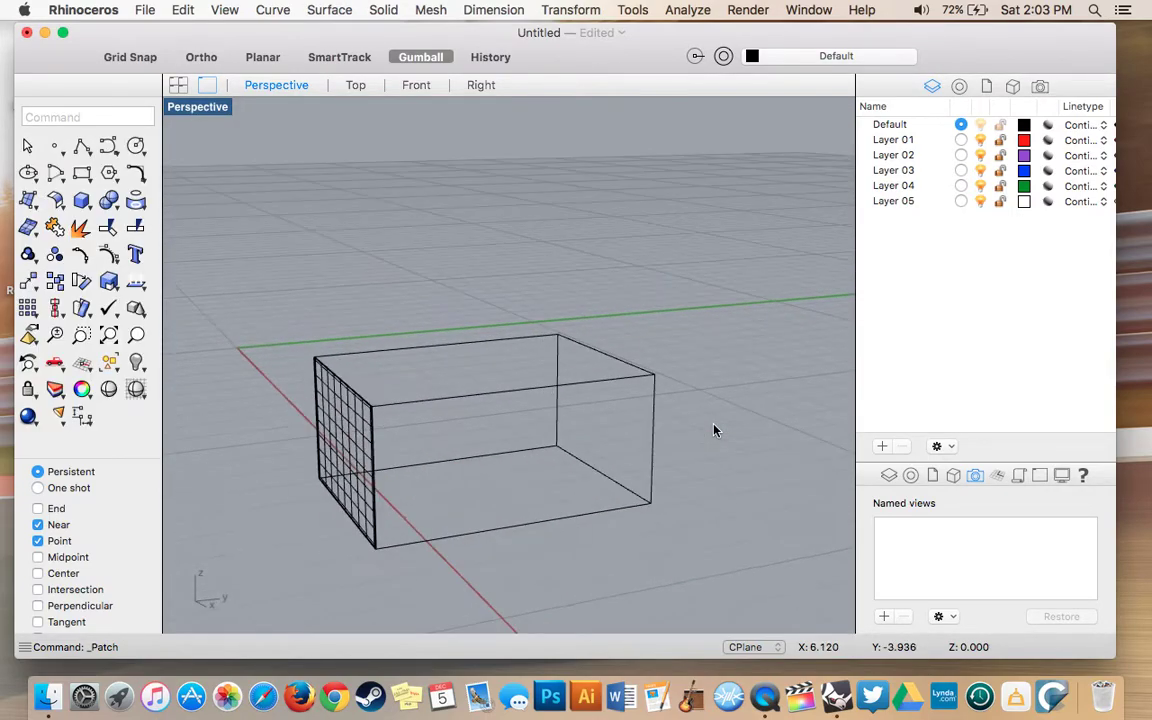
scroll(715, 430, up, 3)
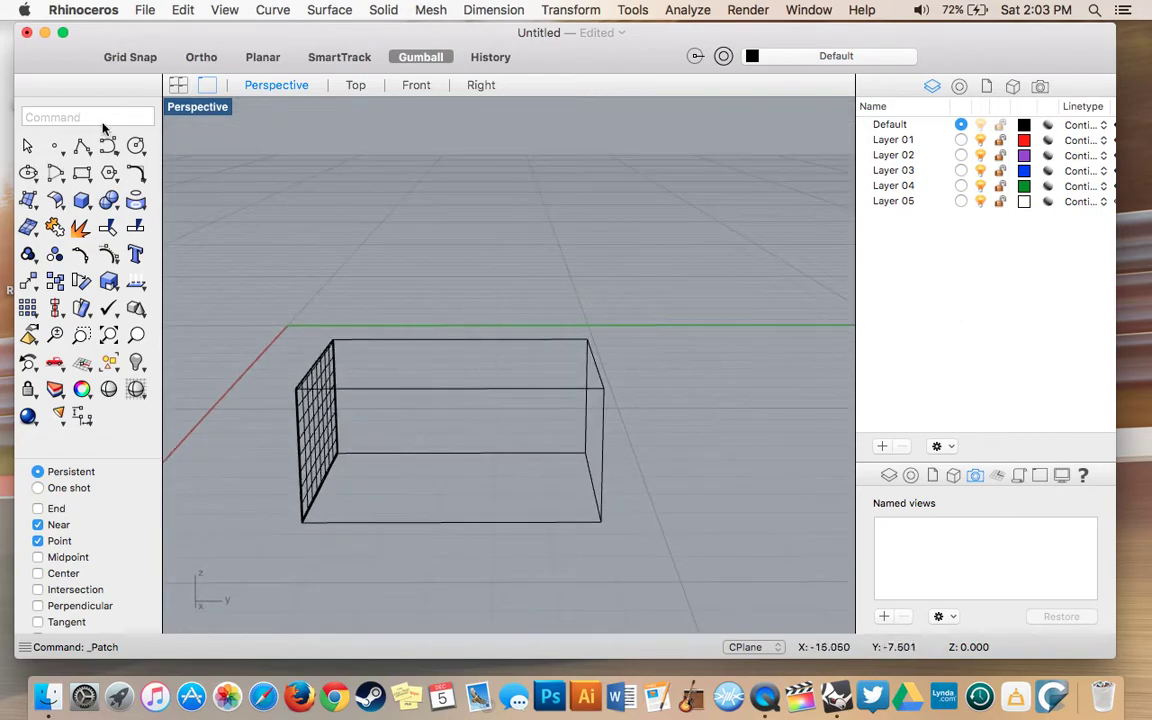
click(329, 9)
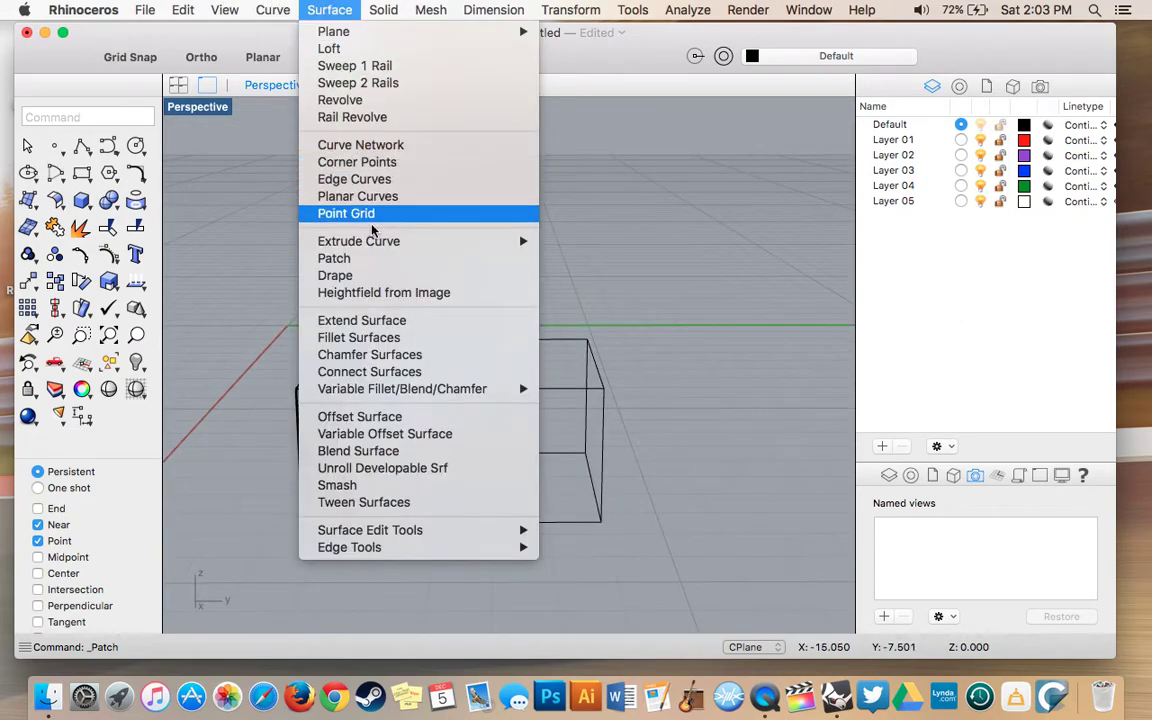
click(377, 261)
click(452, 389)
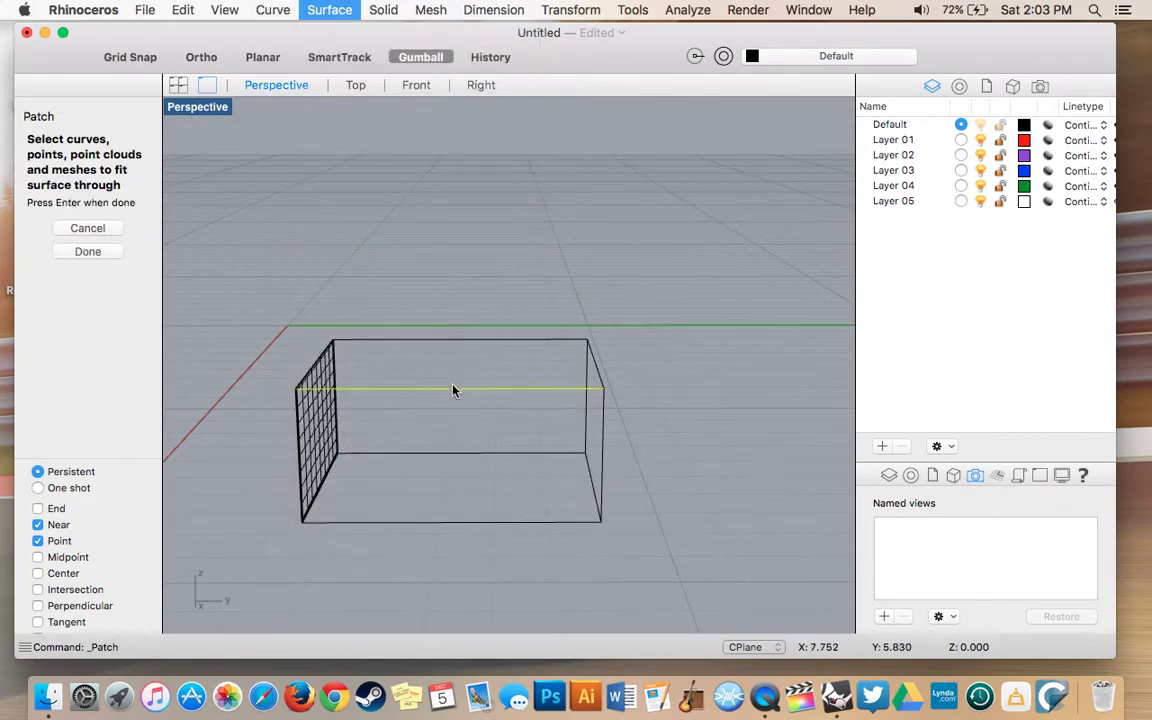
click(599, 450)
click(450, 519)
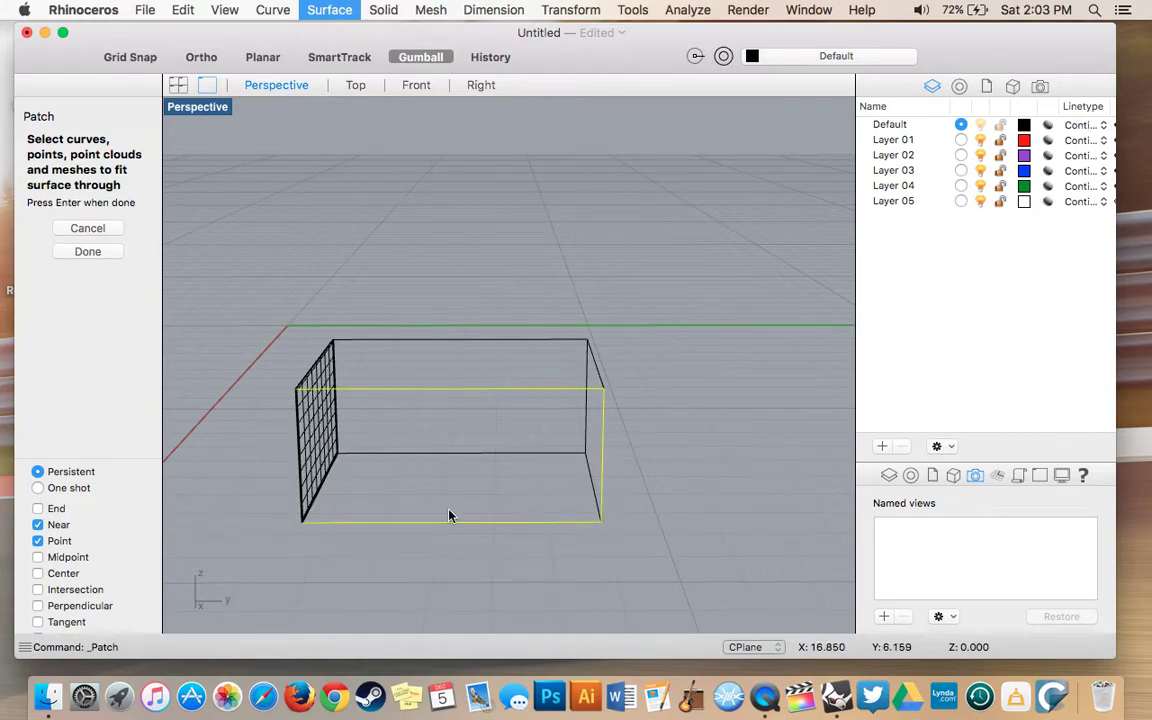
click(301, 475)
click(348, 494)
key(Return)
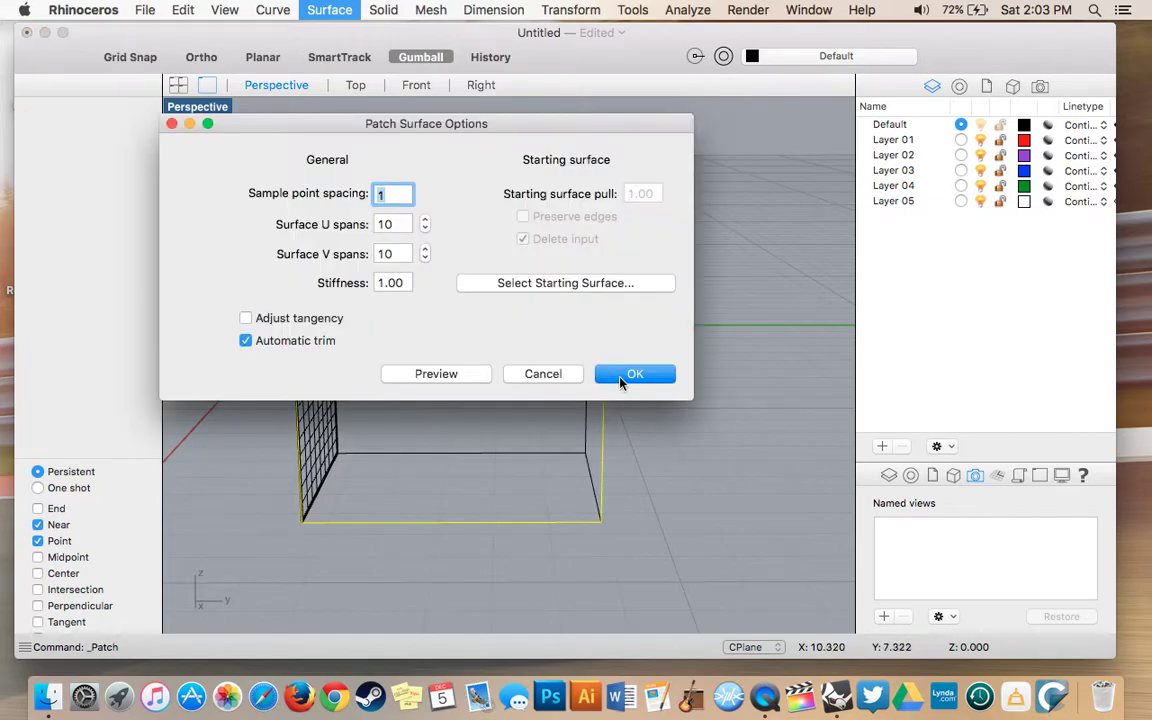
click(627, 381)
Step: Shade the Perspective view in Shaded display mode and examine the patched and open sides of the box all around, including an upper corner up close
scroll(578, 479, left, 5)
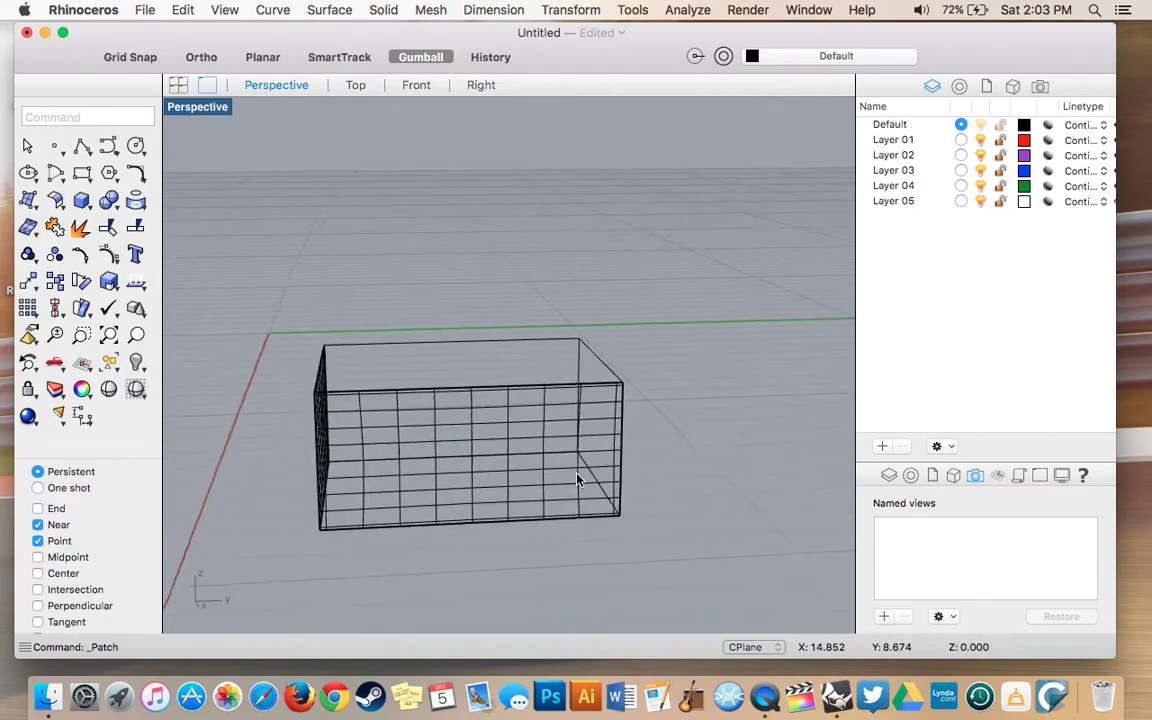
click(109, 390)
scroll(203, 525, left, 5)
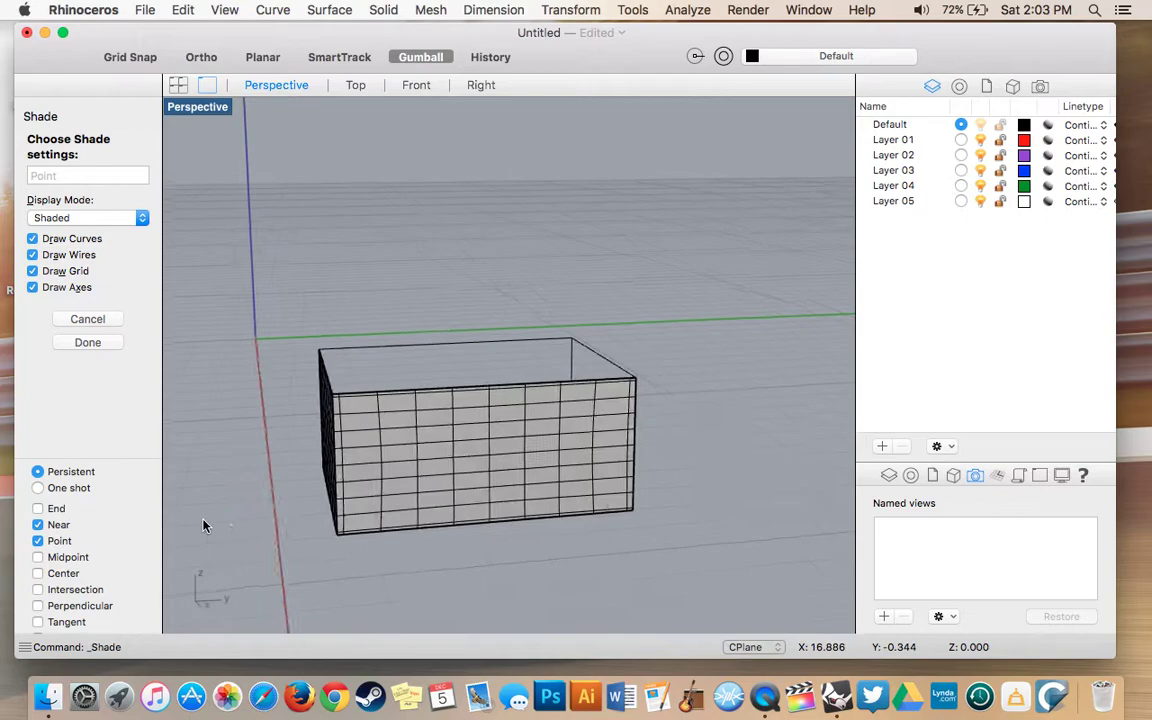
scroll(203, 525, left, 4)
scroll(203, 525, down, 8)
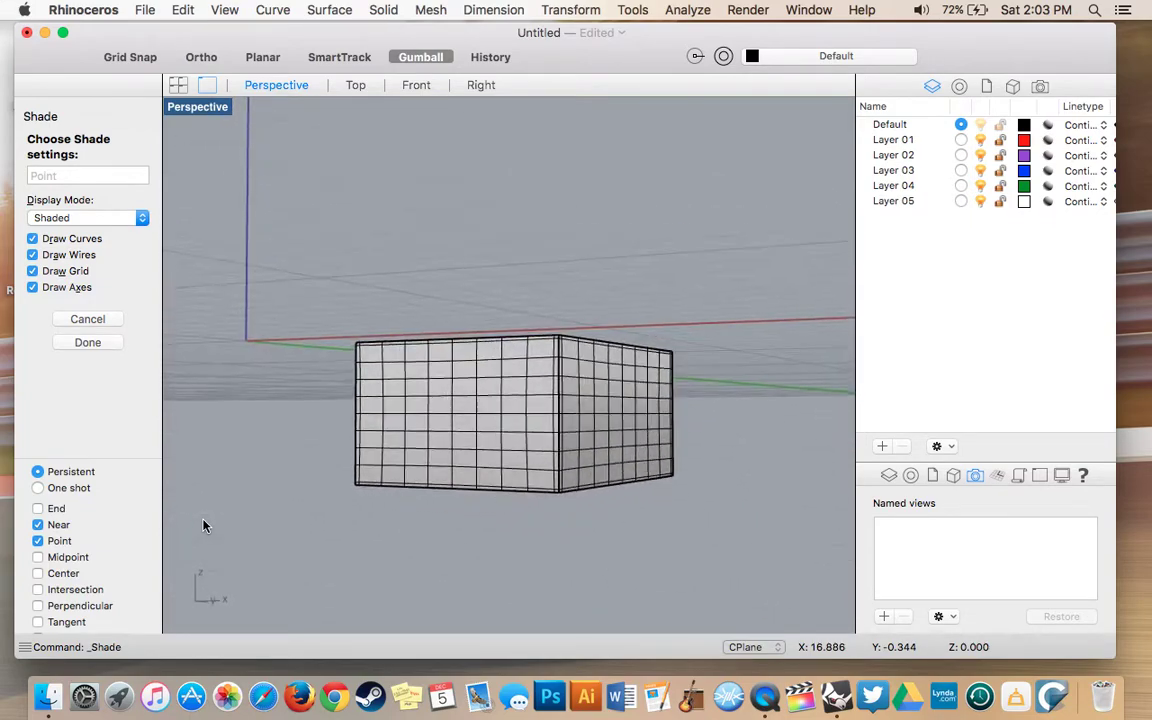
scroll(205, 524, left, 10)
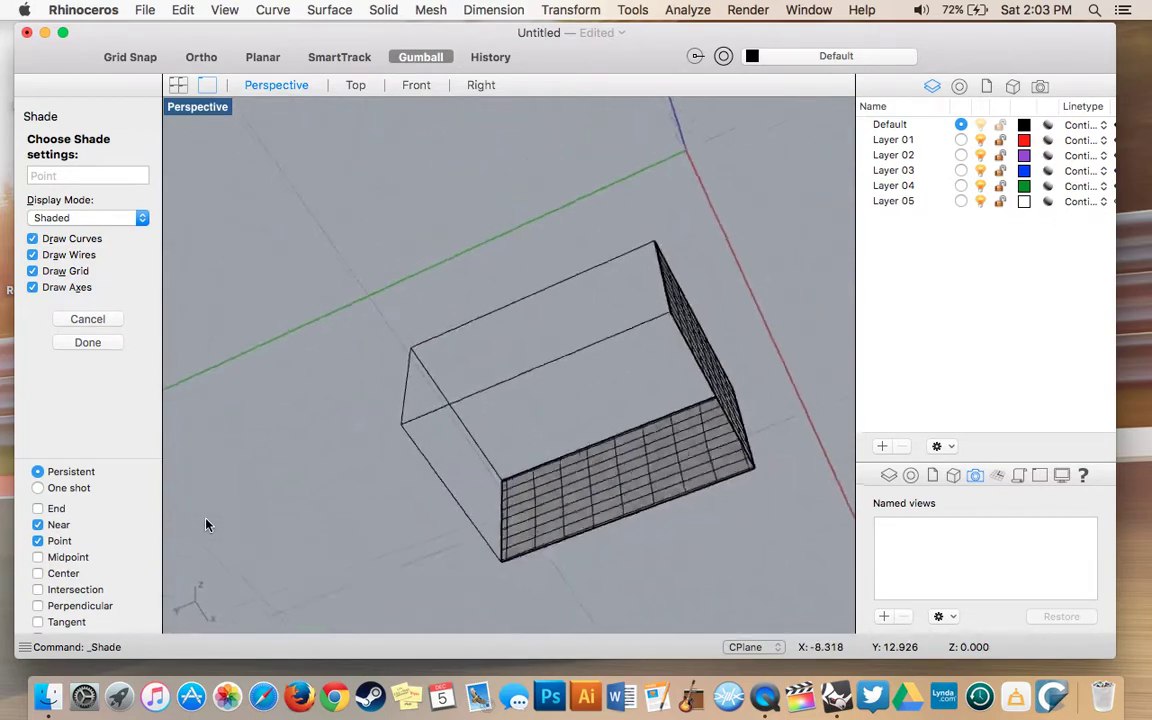
scroll(206, 525, left, 10)
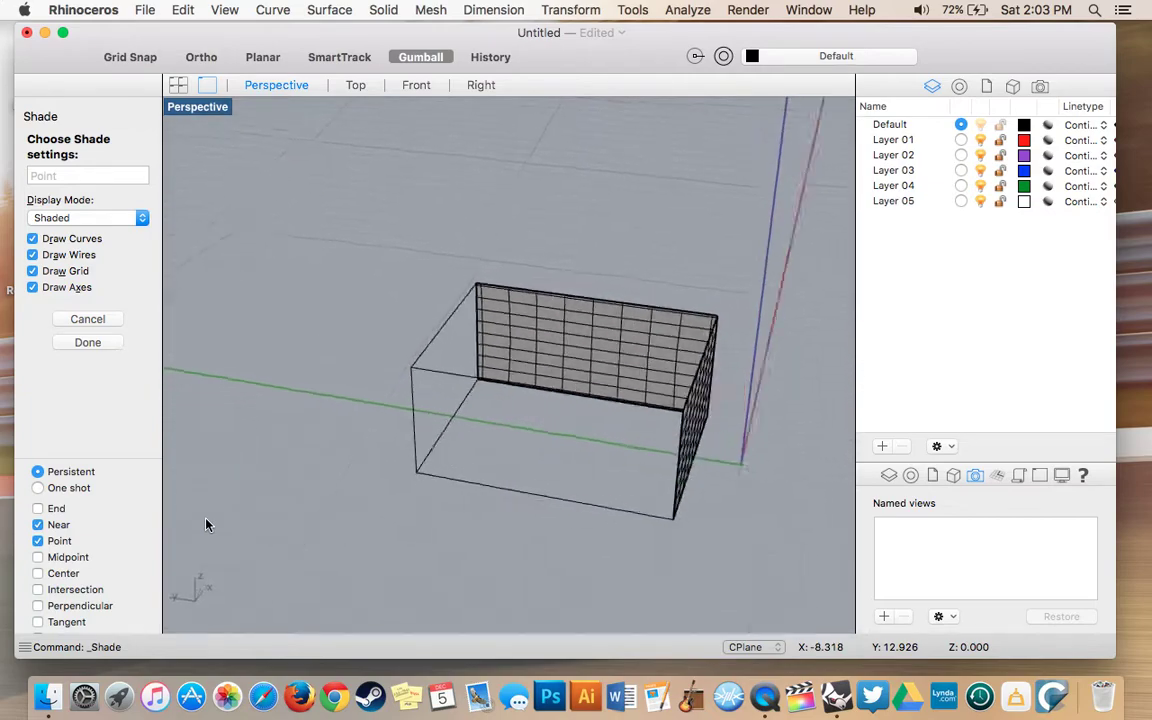
scroll(380, 463, left, 10)
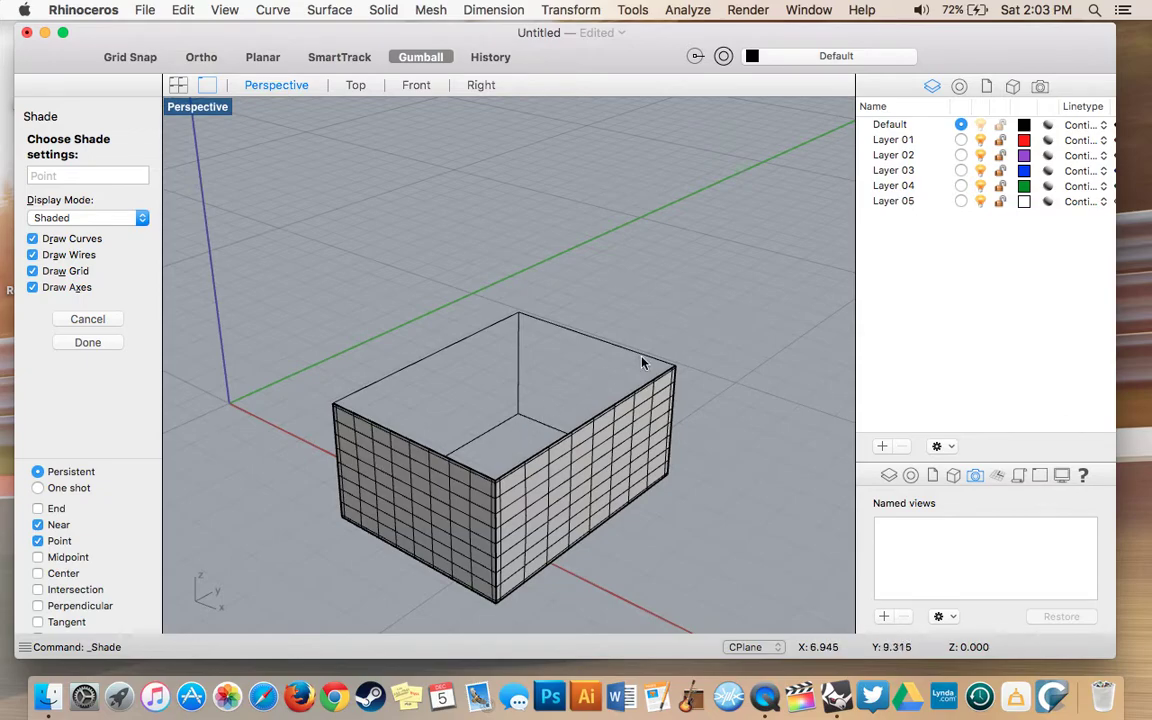
scroll(760, 321, left, 10)
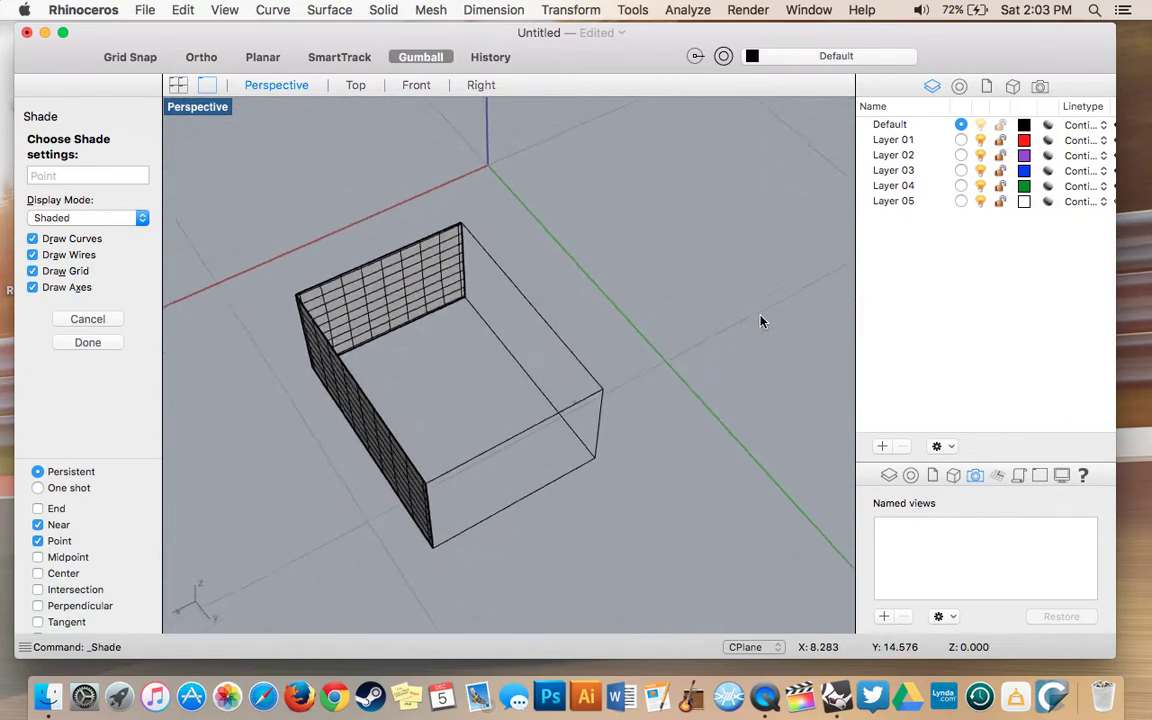
scroll(760, 321, down, 5)
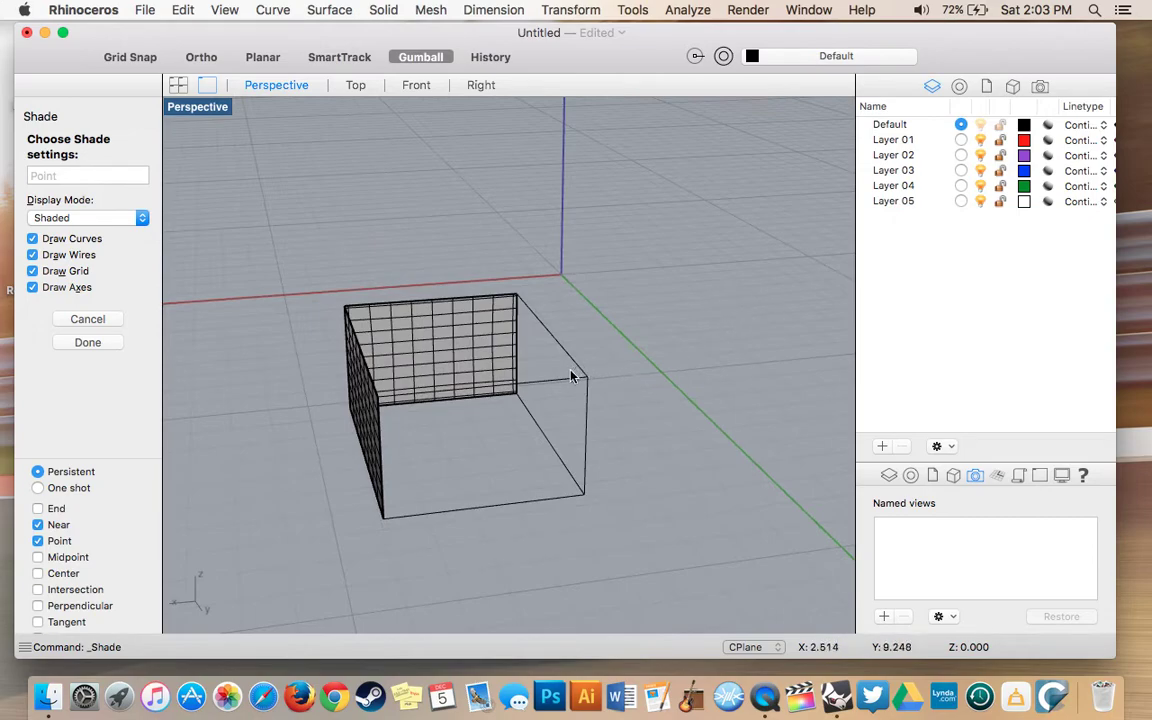
scroll(576, 375, up, 5)
scroll(594, 401, up, 3)
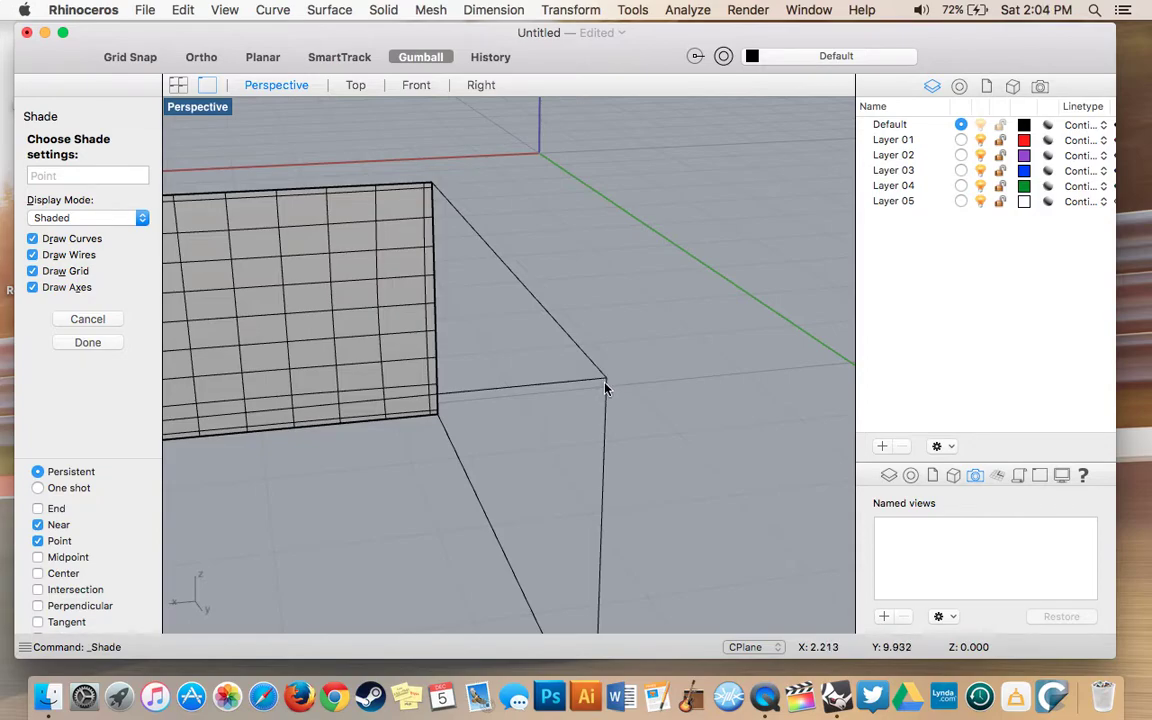
scroll(603, 384, down, 3)
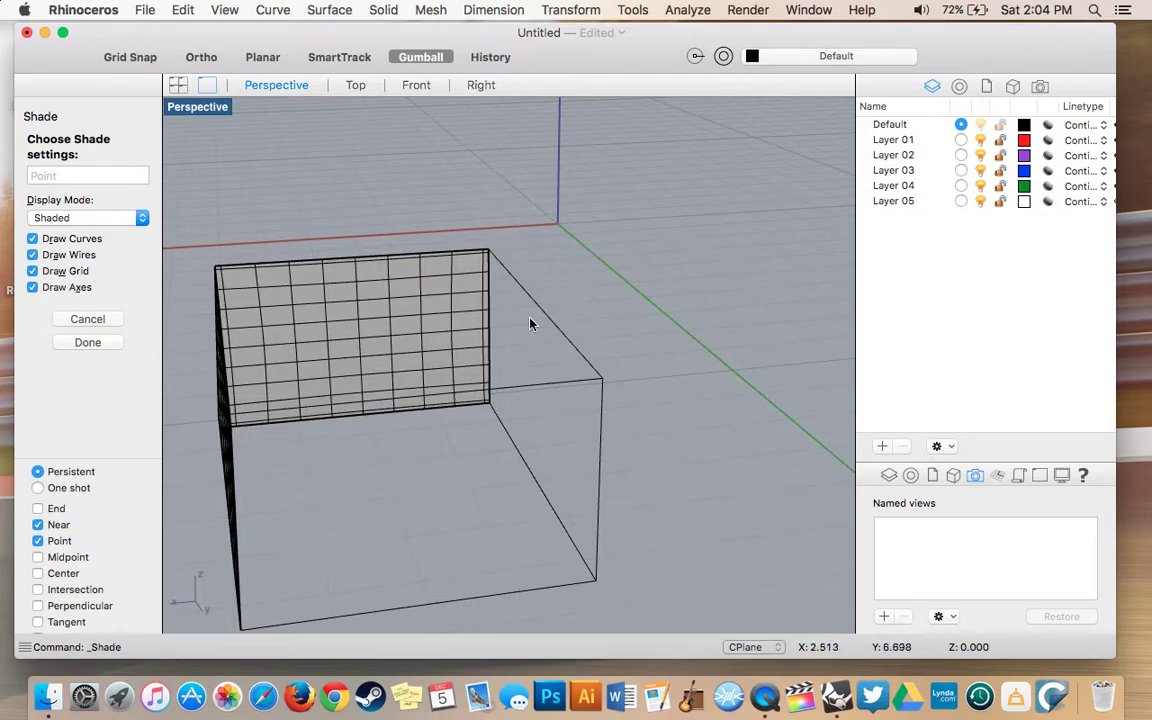
scroll(664, 404, right, 10)
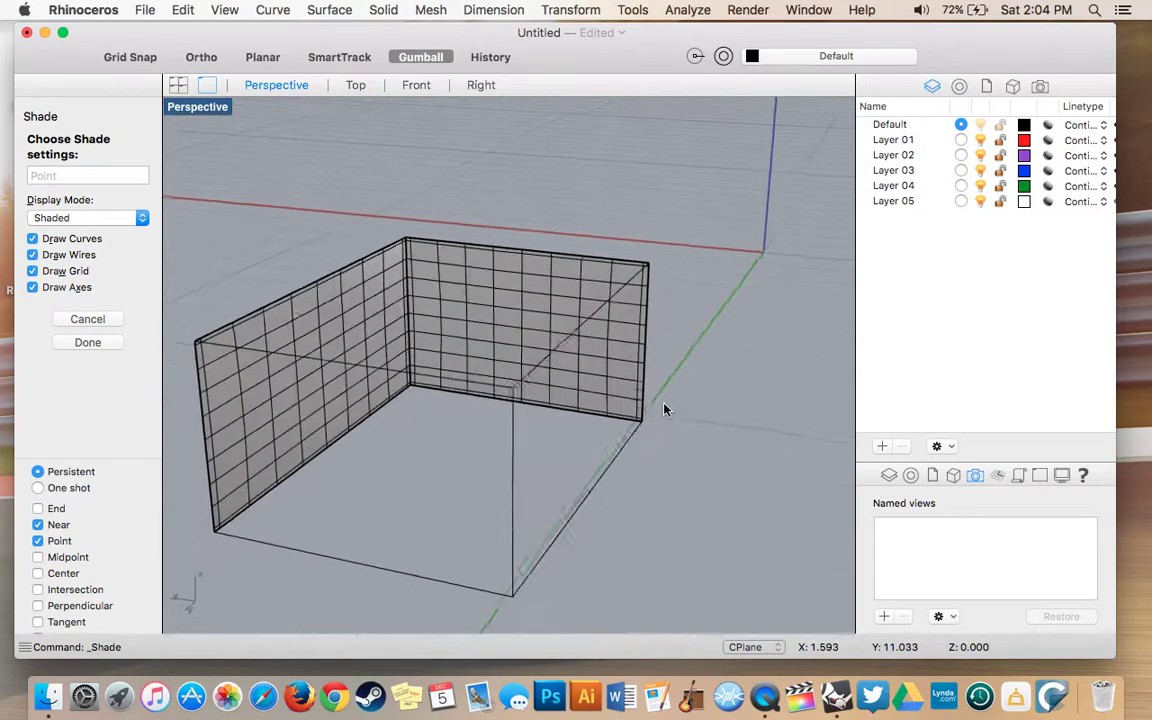